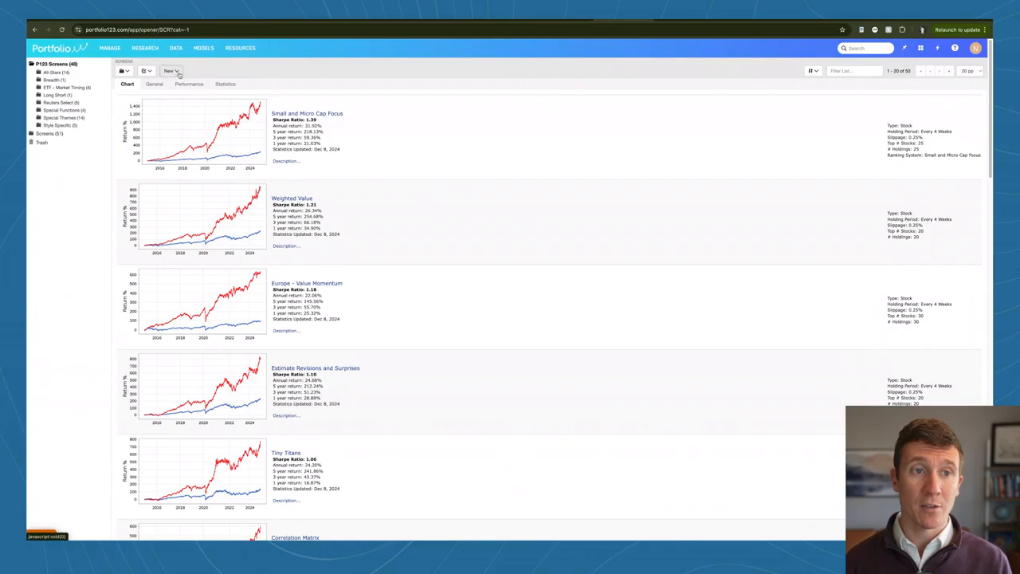
Step: Create a new stock screen and look over the available stock universes, keeping Easy to Trade US
left_click(170, 71)
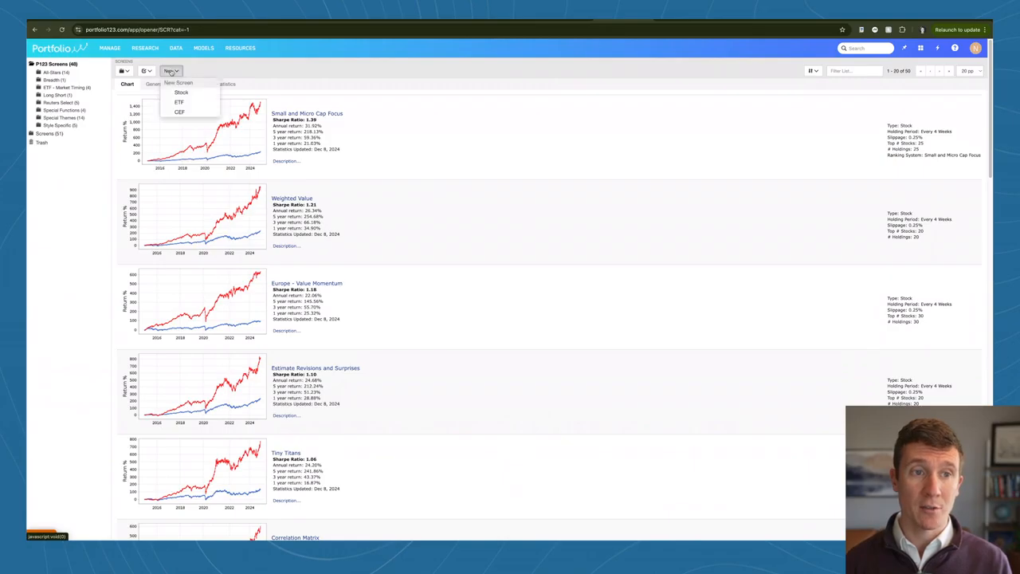
left_click(186, 95)
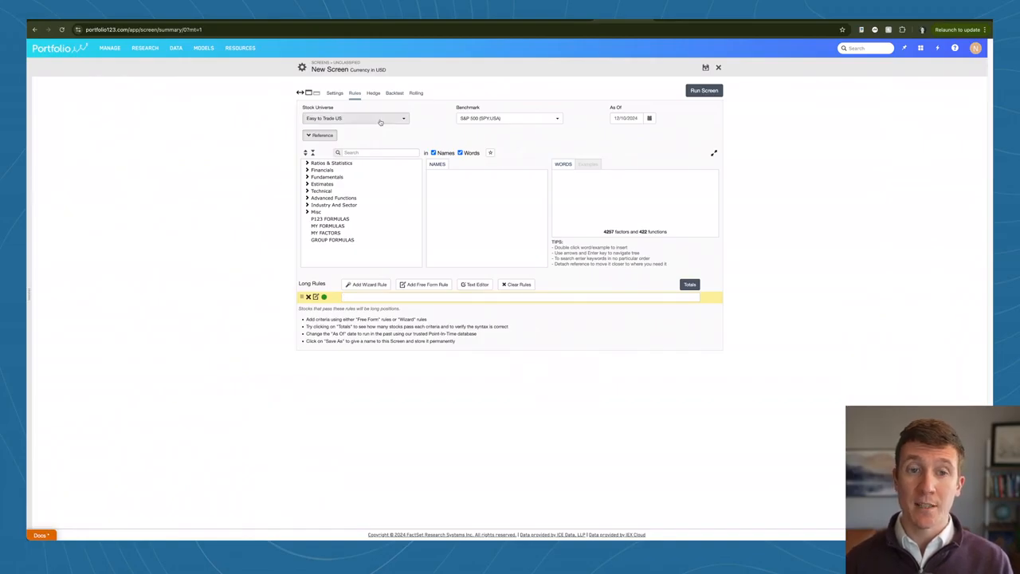
left_click(354, 118)
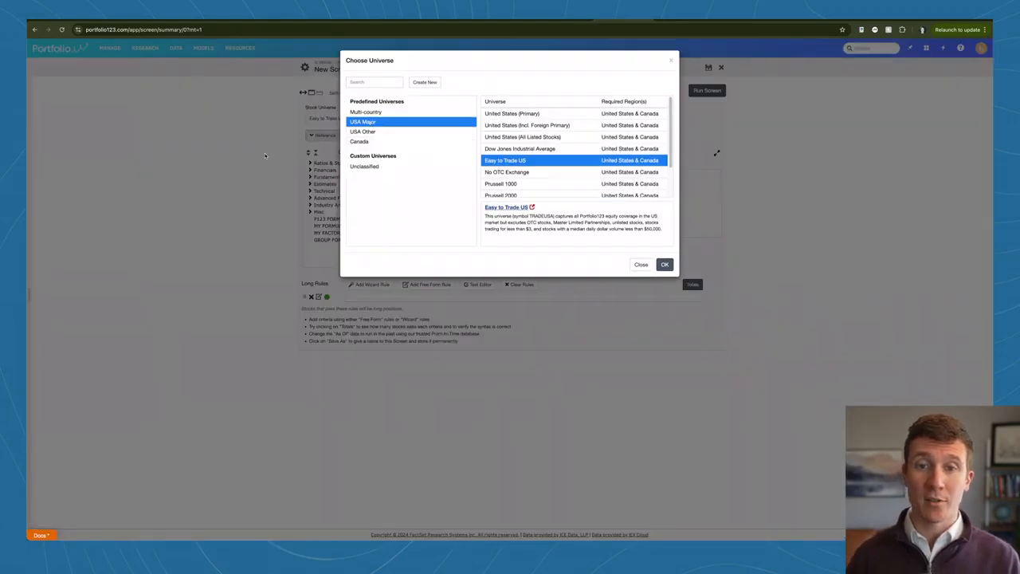
left_click(265, 156)
left_click(265, 156)
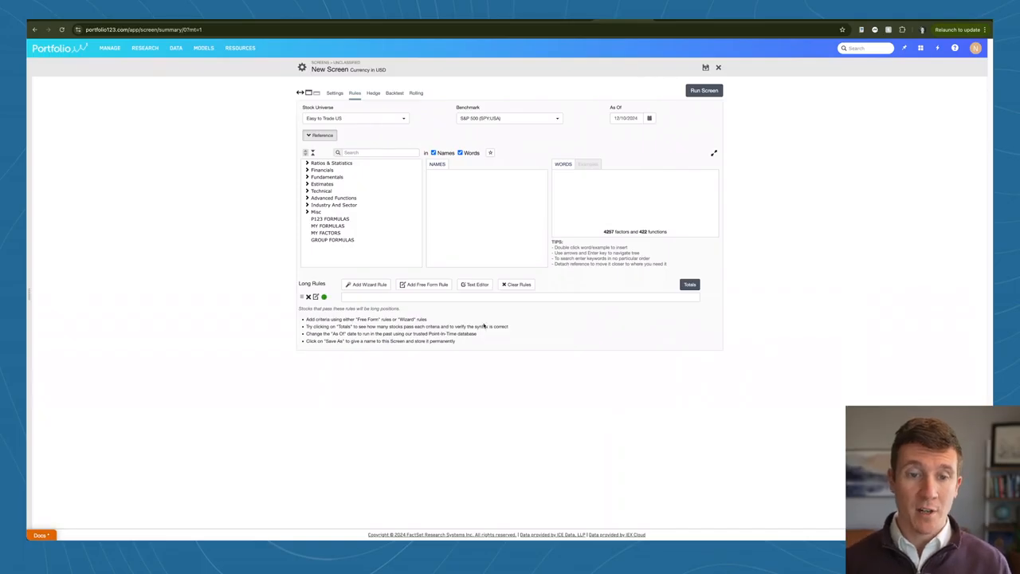
Step: Open the rule wizard and examine its Company Basics, Price and Volume, and Growth Rates categories, including the Volume and Price Surge rule
left_click(363, 286)
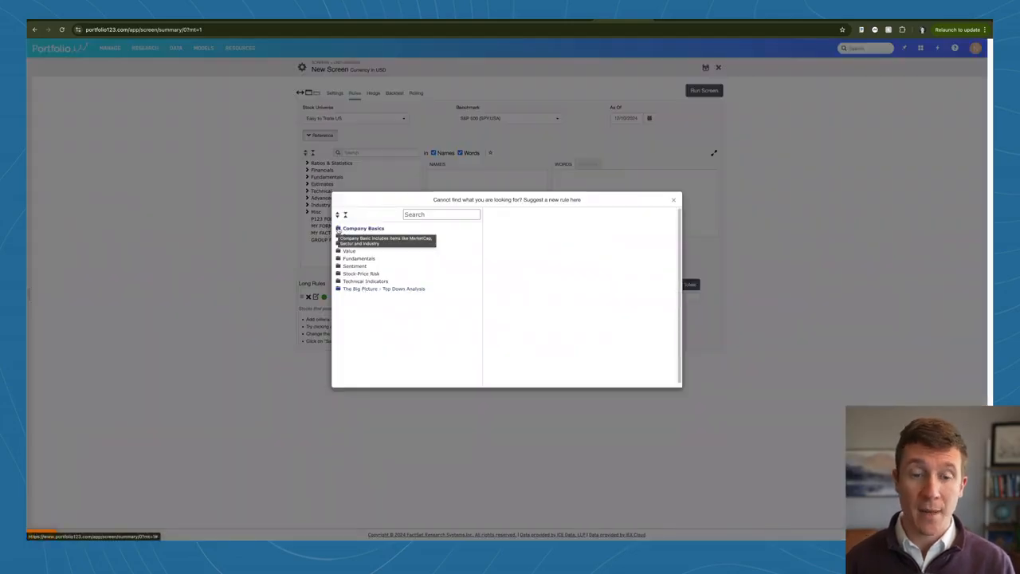
left_click(338, 230)
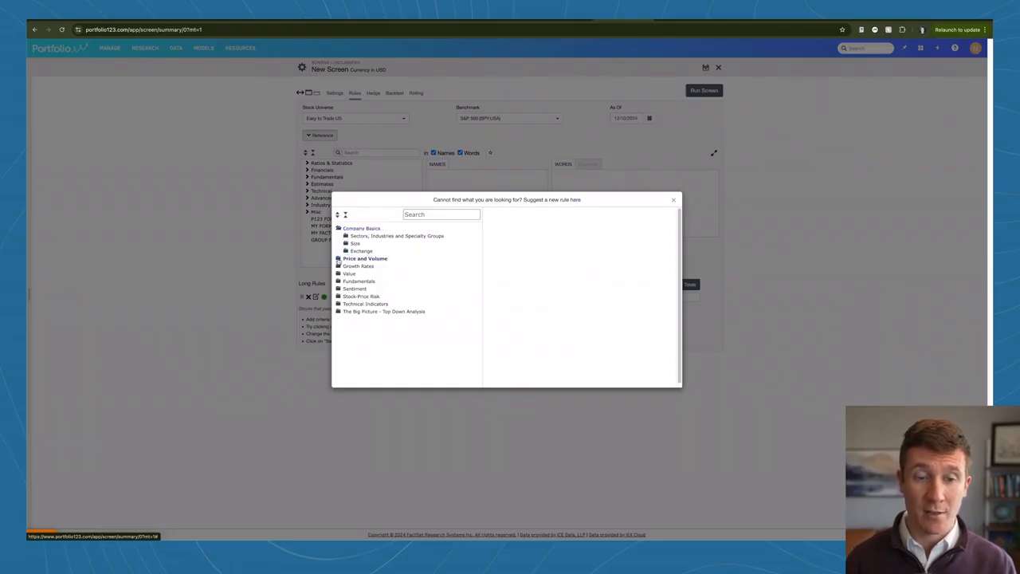
left_click(338, 259)
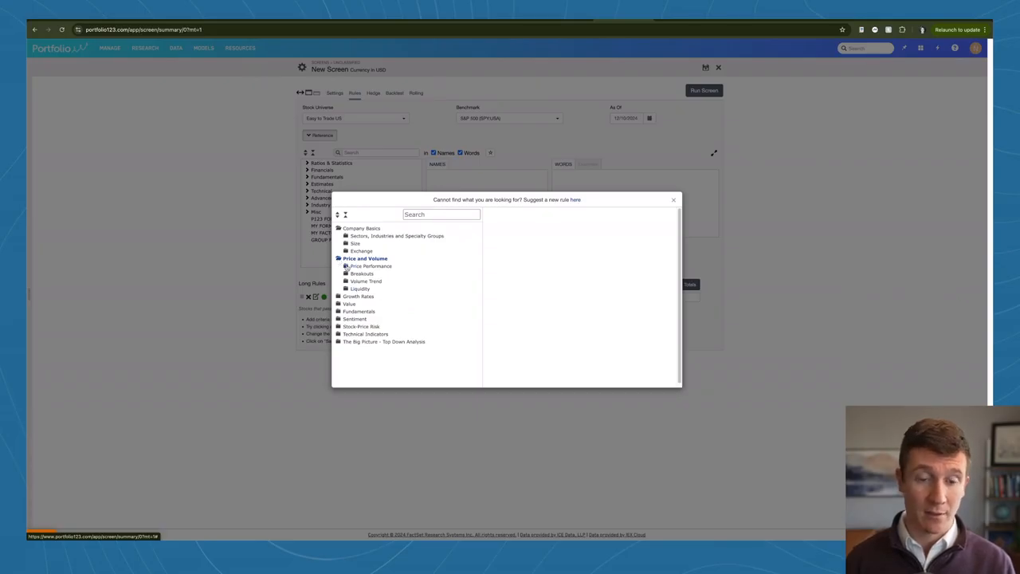
left_click(346, 266)
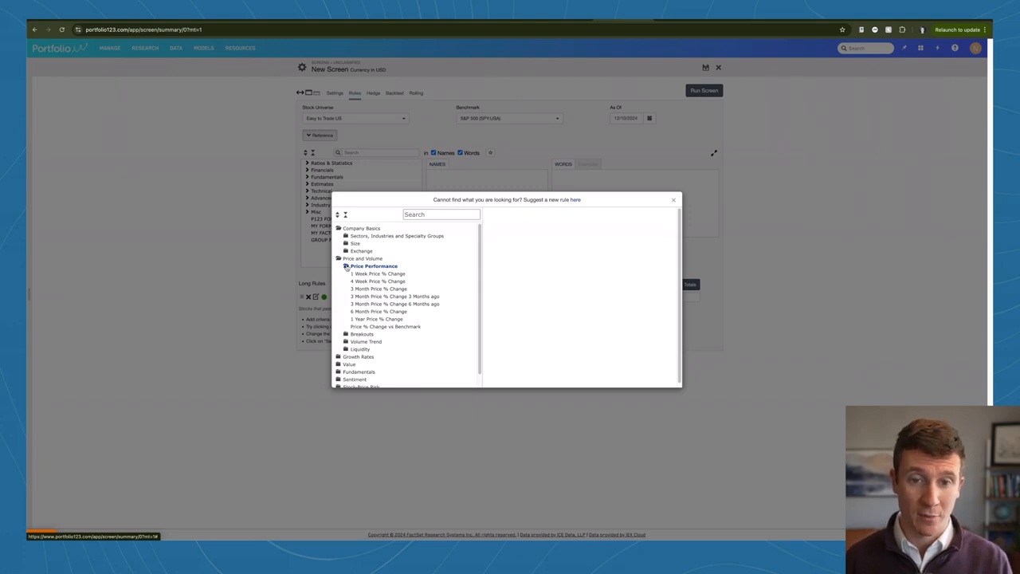
scroll(370, 277, "down", 1)
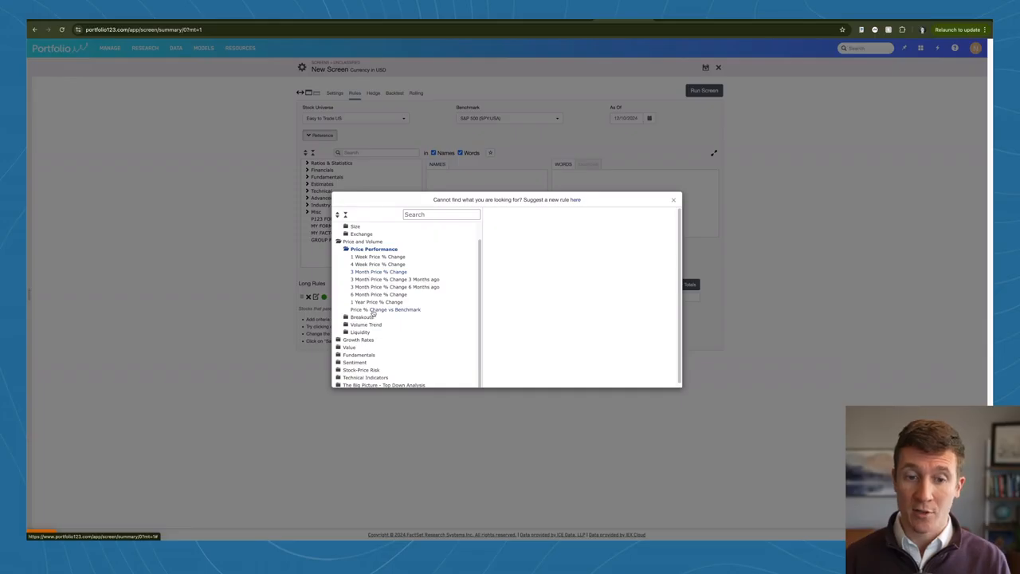
left_click(346, 315)
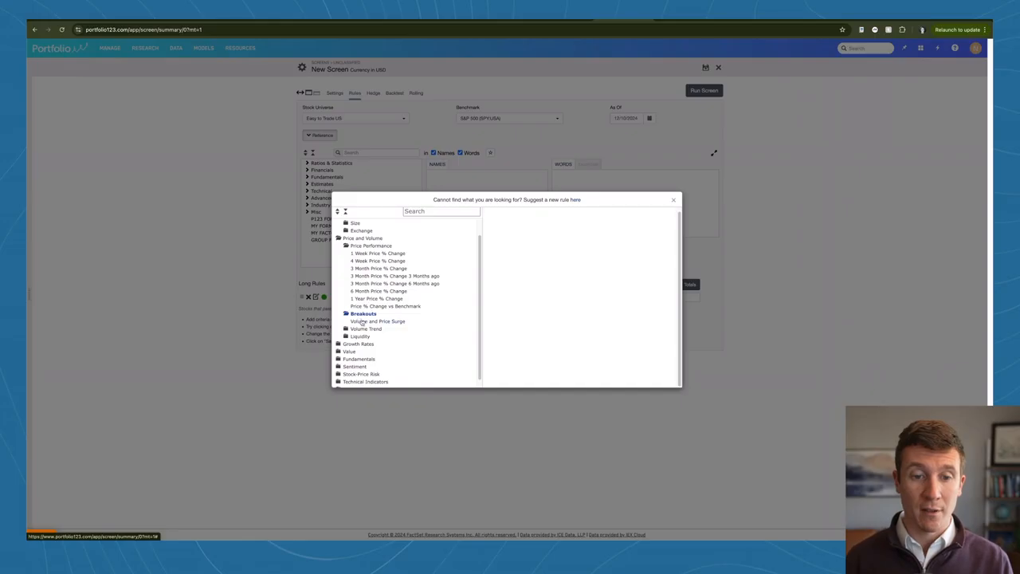
left_click(363, 321)
scroll(370, 320, "down", 1)
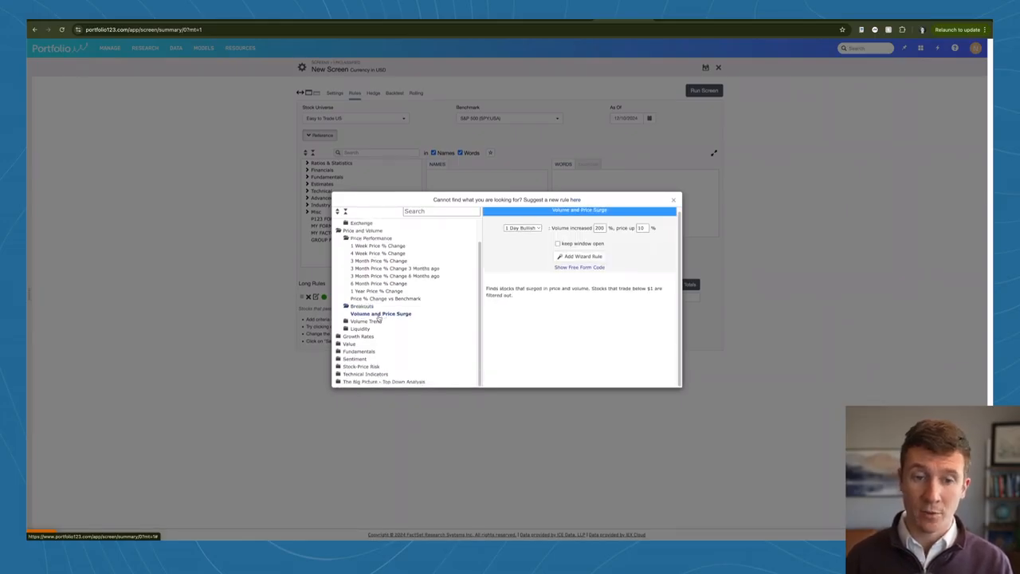
left_click(339, 336)
scroll(340, 339, "down", 1)
Step: Add a Yield wizard rule from the Value category's Dividend Income group, set to Greater Than 2%
left_click(338, 344)
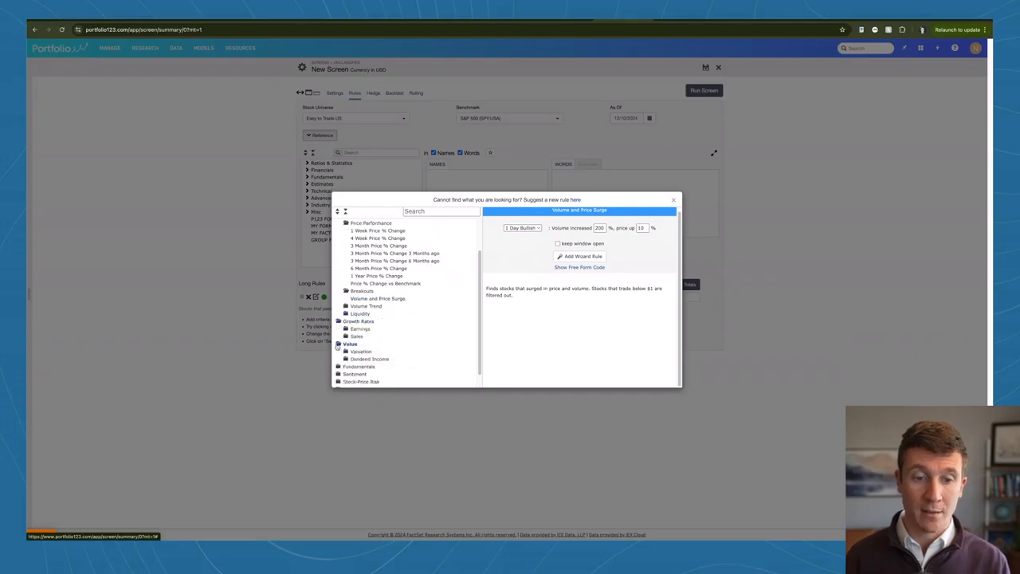
scroll(338, 348, "down", 1)
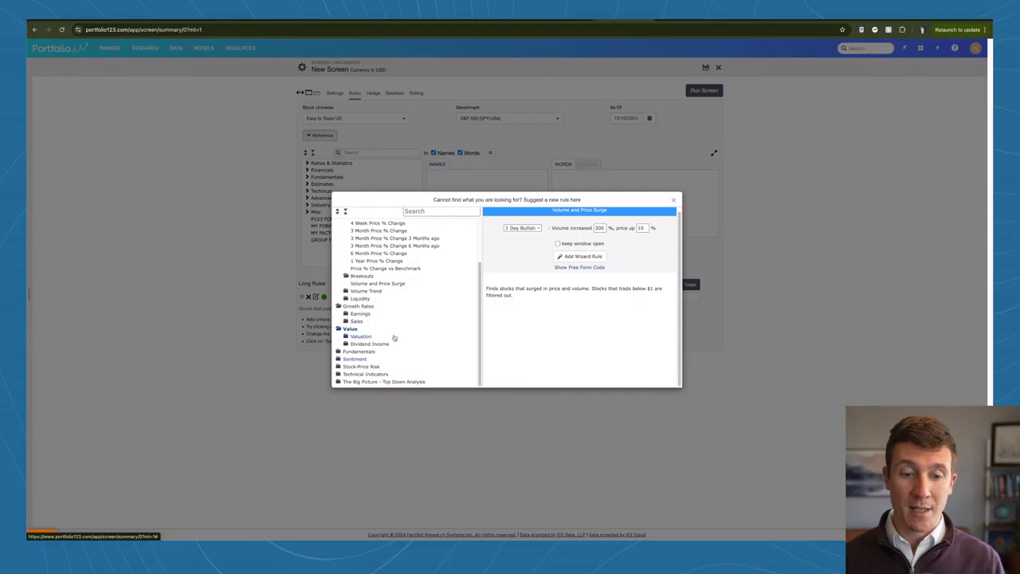
left_click(346, 343)
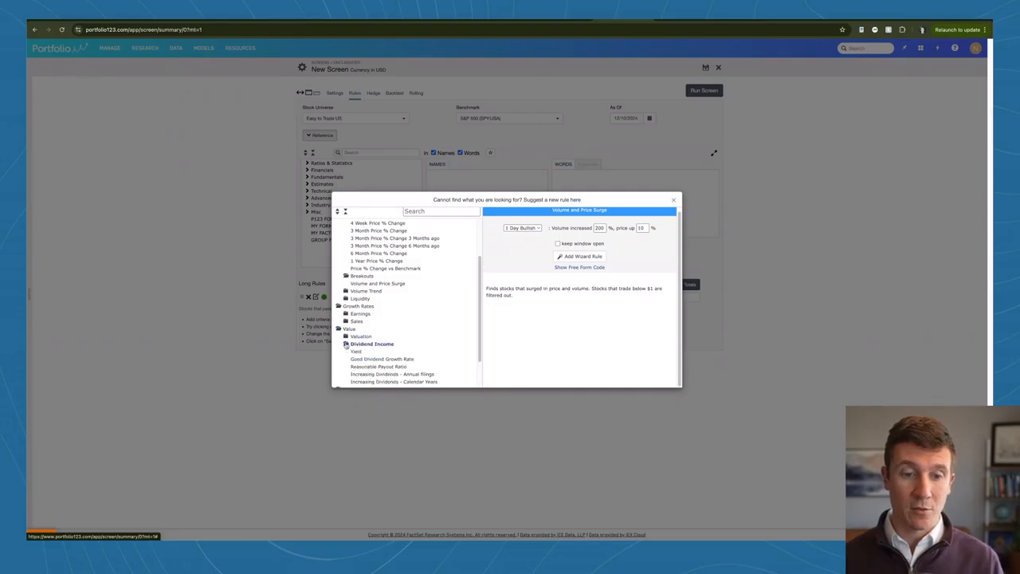
scroll(390, 336, "down", 2)
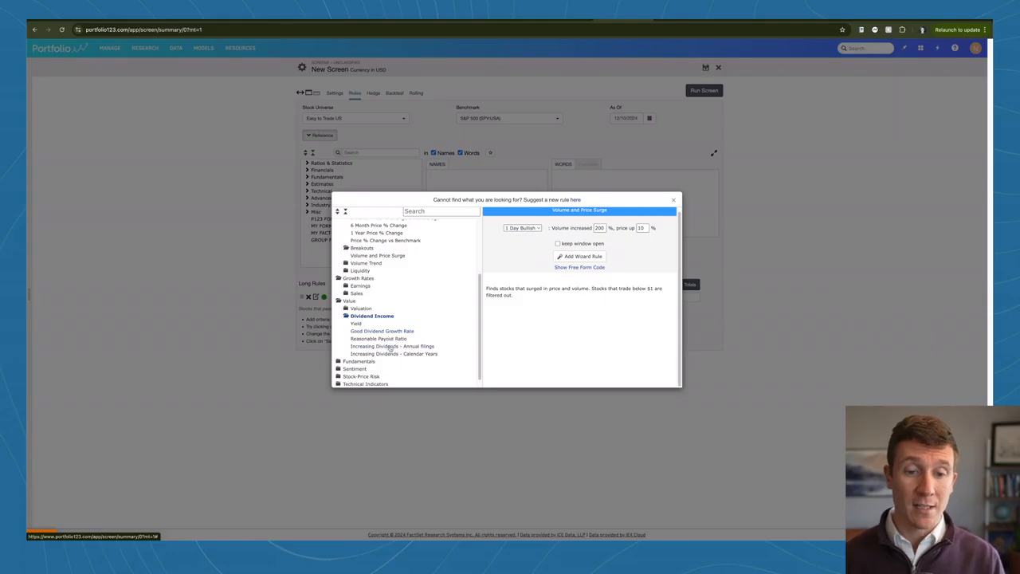
left_click(355, 324)
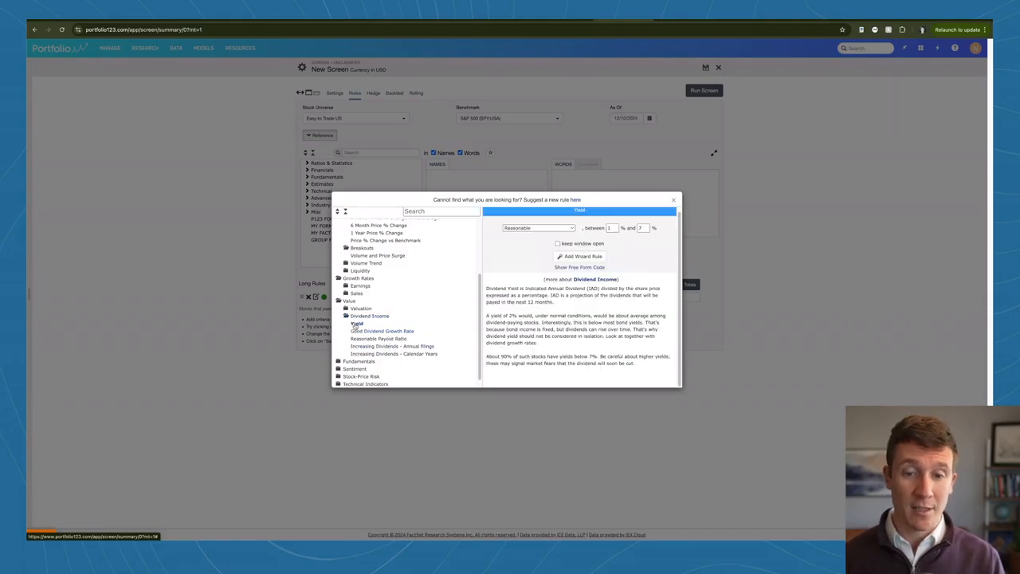
left_click(542, 229)
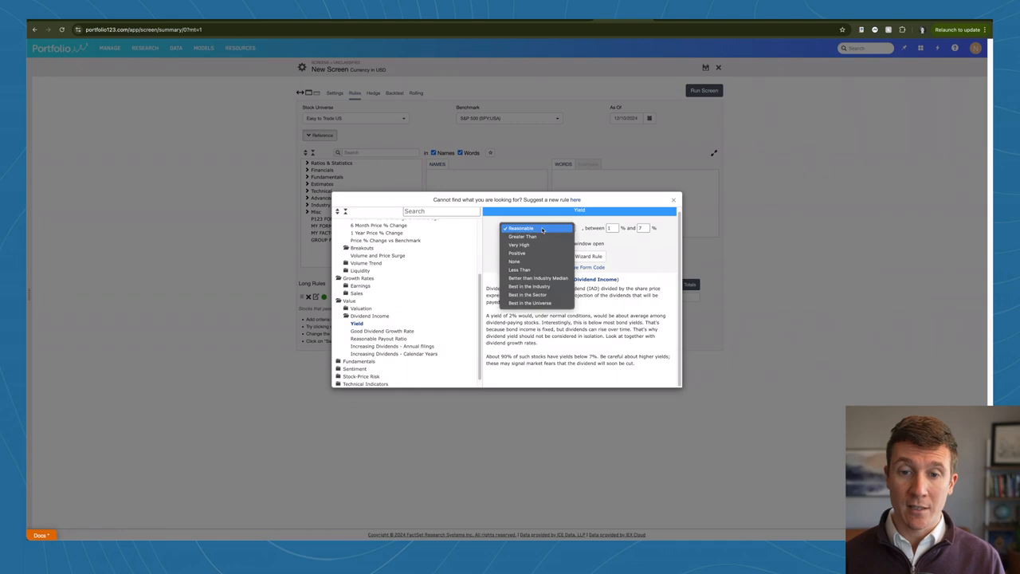
left_click(526, 237)
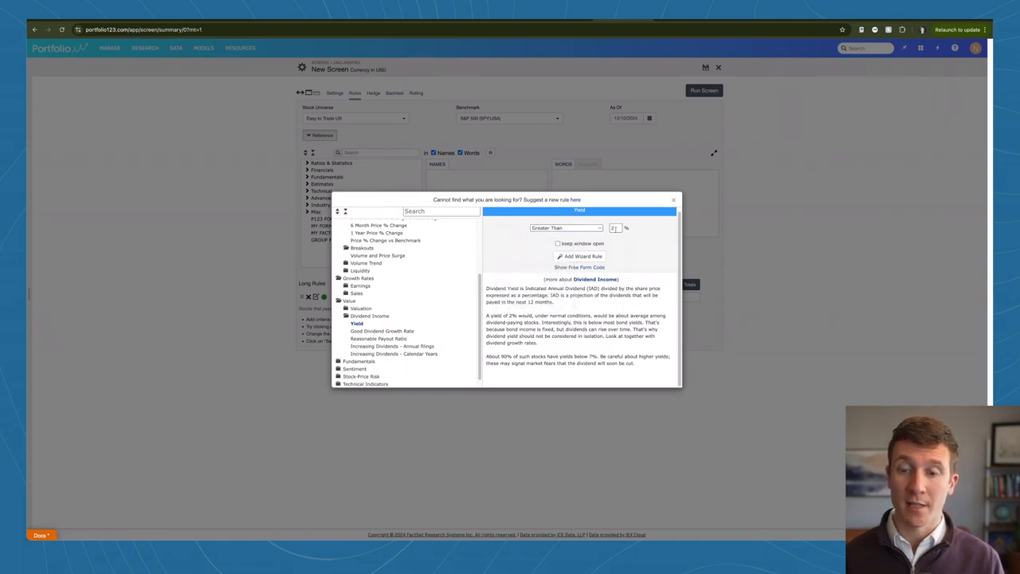
left_click(581, 257)
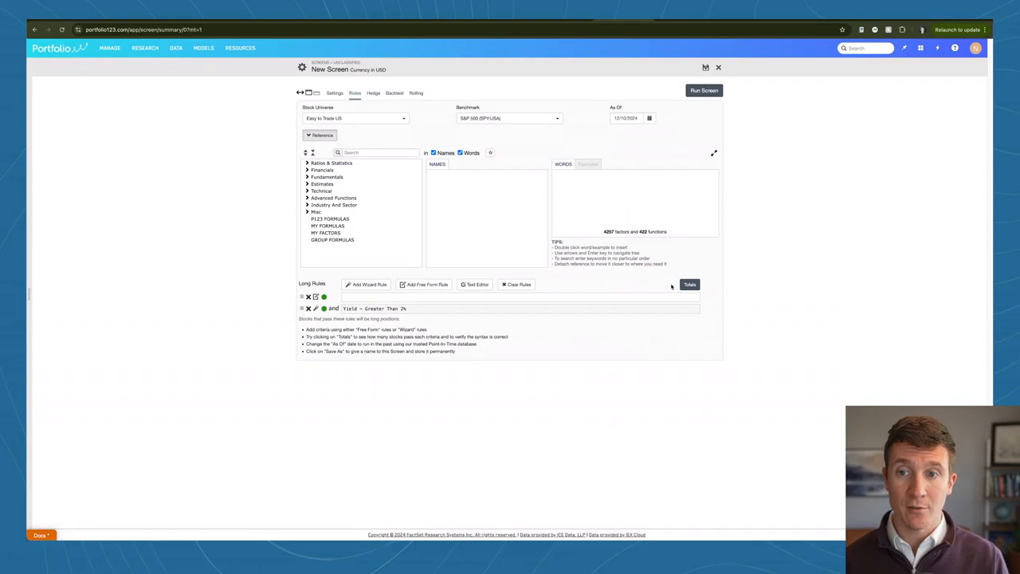
Step: Run the screen and sort the results by market cap from largest to smallest to review the top companies
left_click(702, 91)
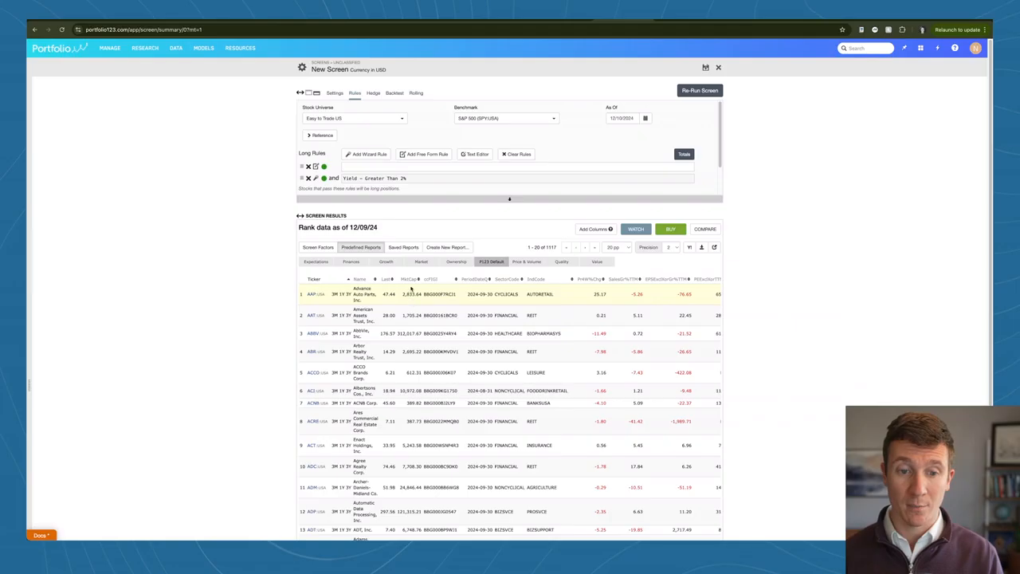
left_click(408, 280)
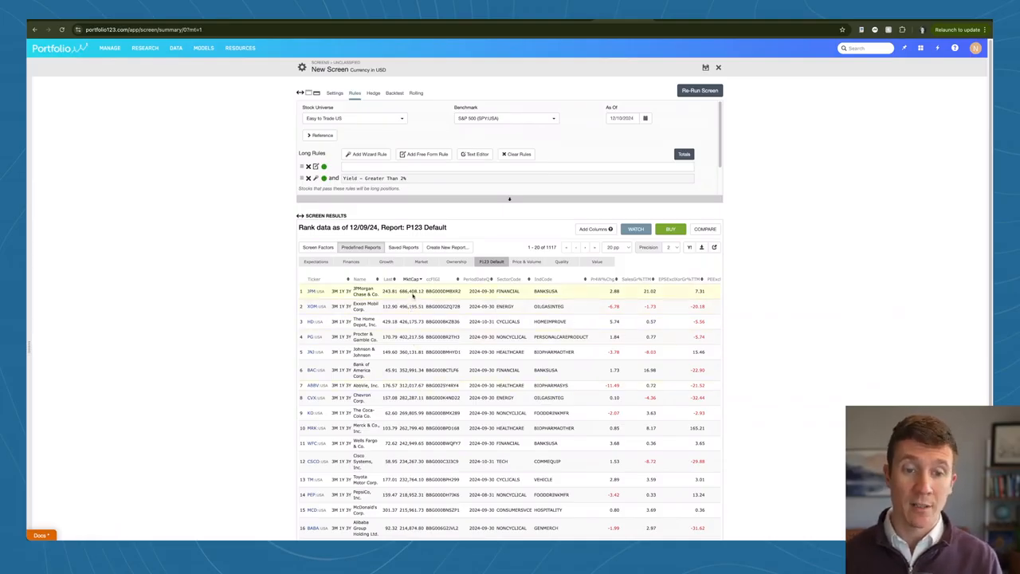
scroll(413, 296, "down", 3)
scroll(413, 296, "down", 2)
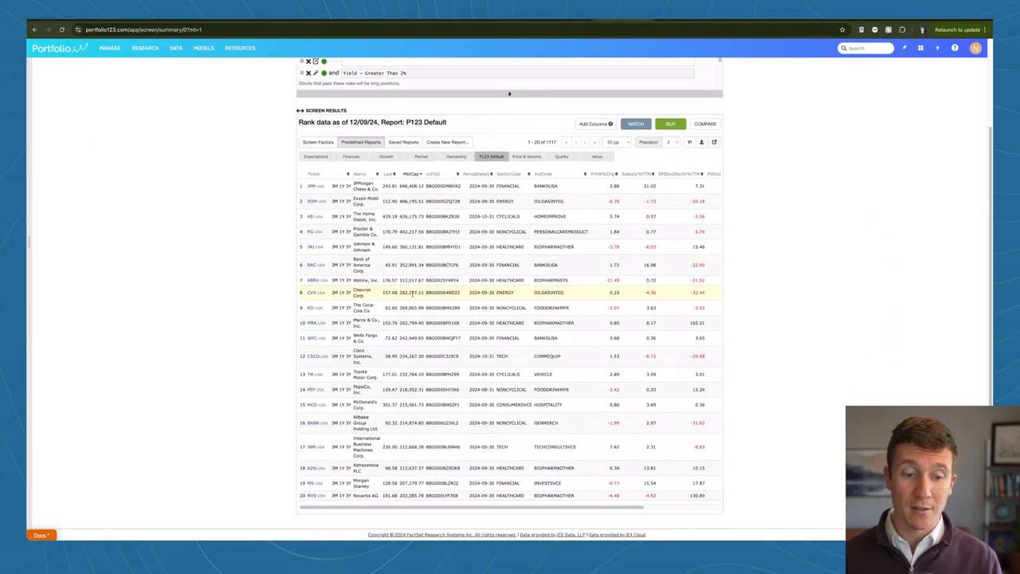
scroll(412, 293, "up", 3)
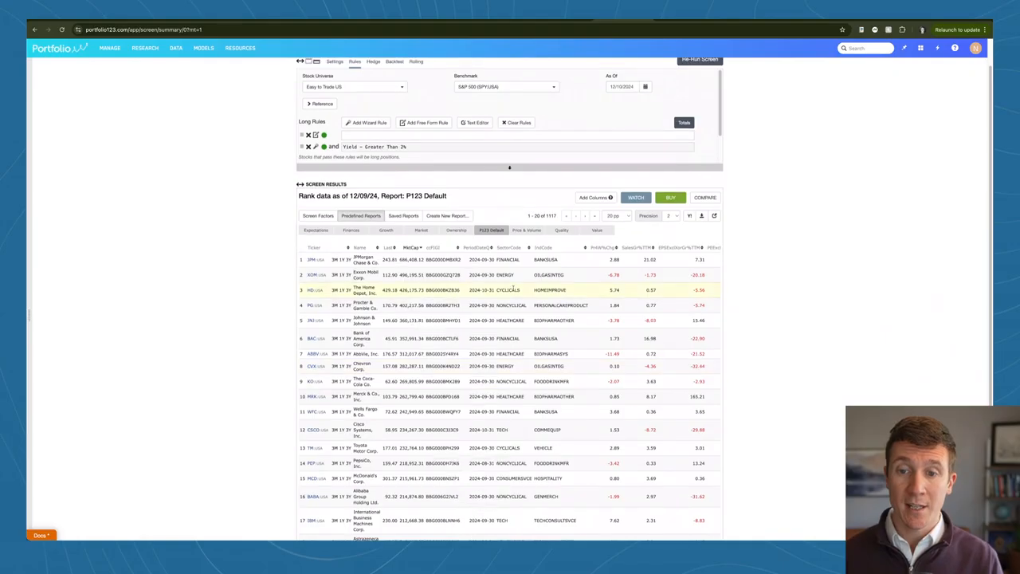
Step: Sort the screen results by Yield, highest first, and examine the top-yielding stocks across the report columns
scroll(496, 288, "right", 5)
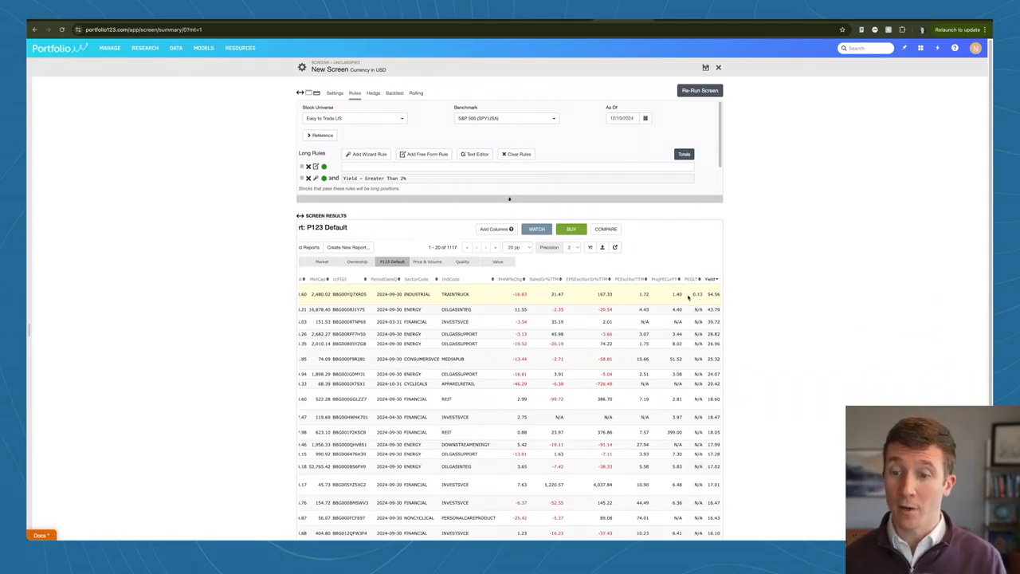
scroll(688, 297, "left", 5)
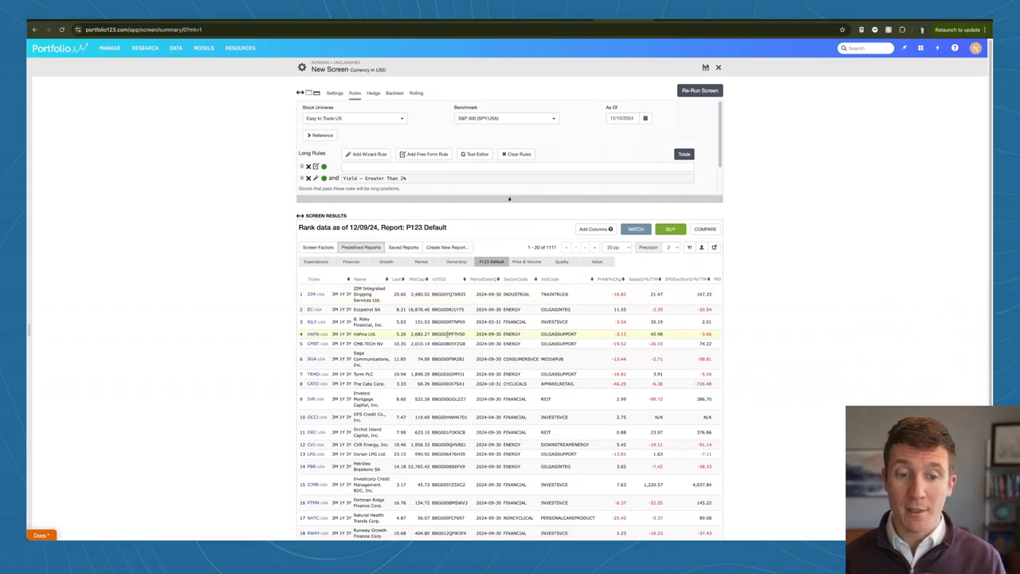
scroll(445, 334, "right", 4)
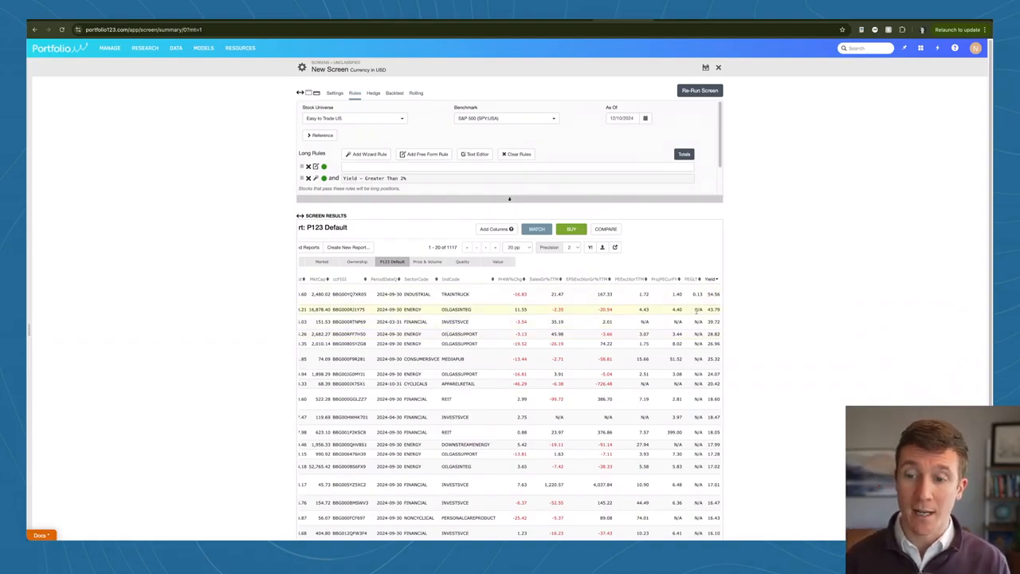
scroll(699, 320, "left", 4)
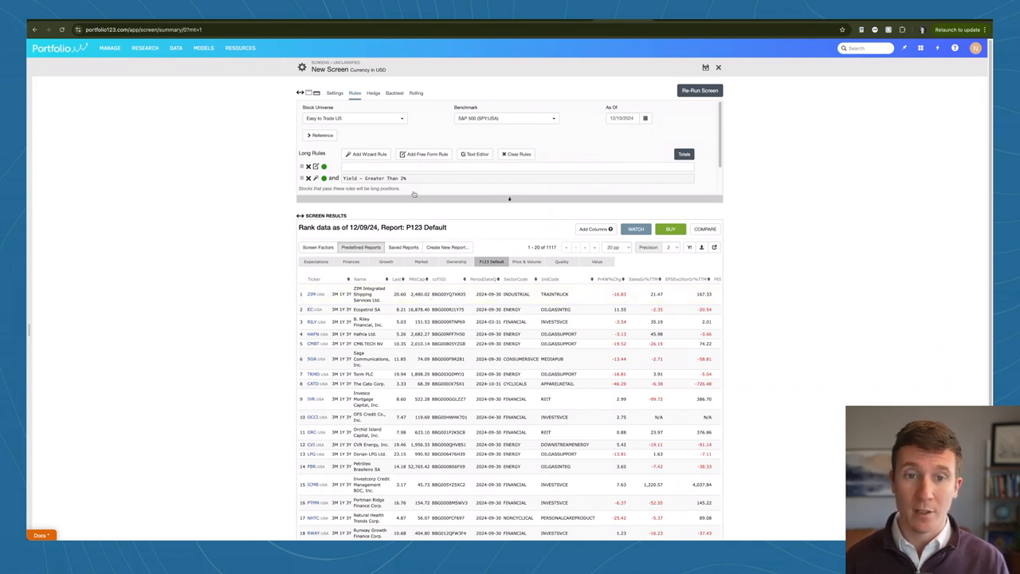
Step: Start a new wizard rule with Reasonable Payout Ratio from the Value category's Dividend Income group and read its payout ratio definition
left_click(379, 156)
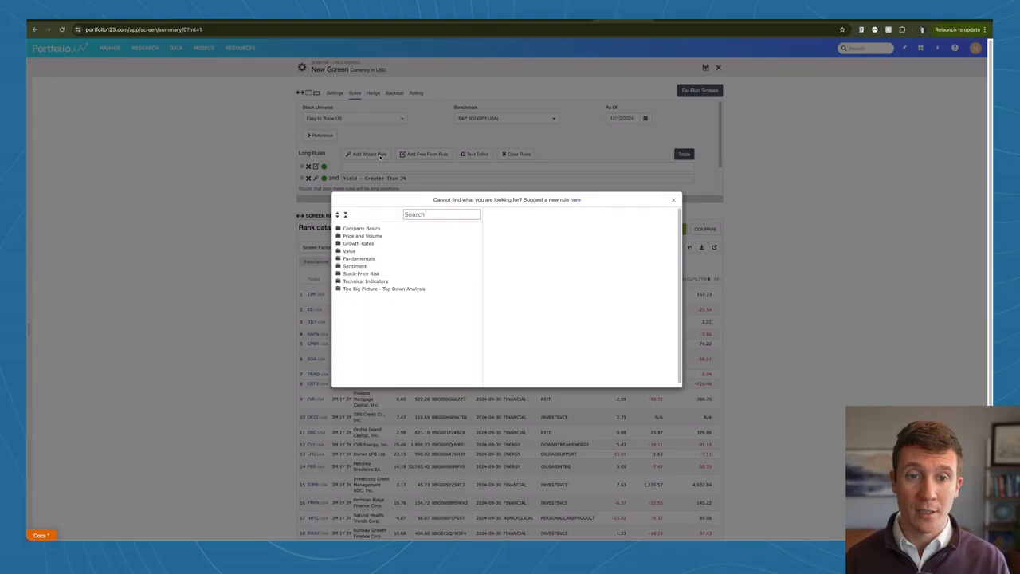
left_click(339, 251)
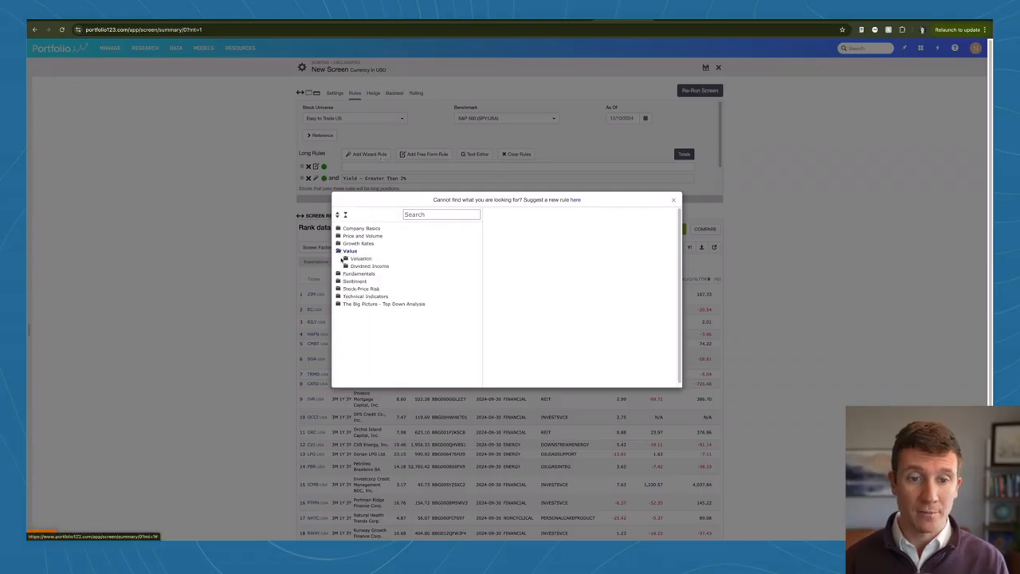
left_click(345, 266)
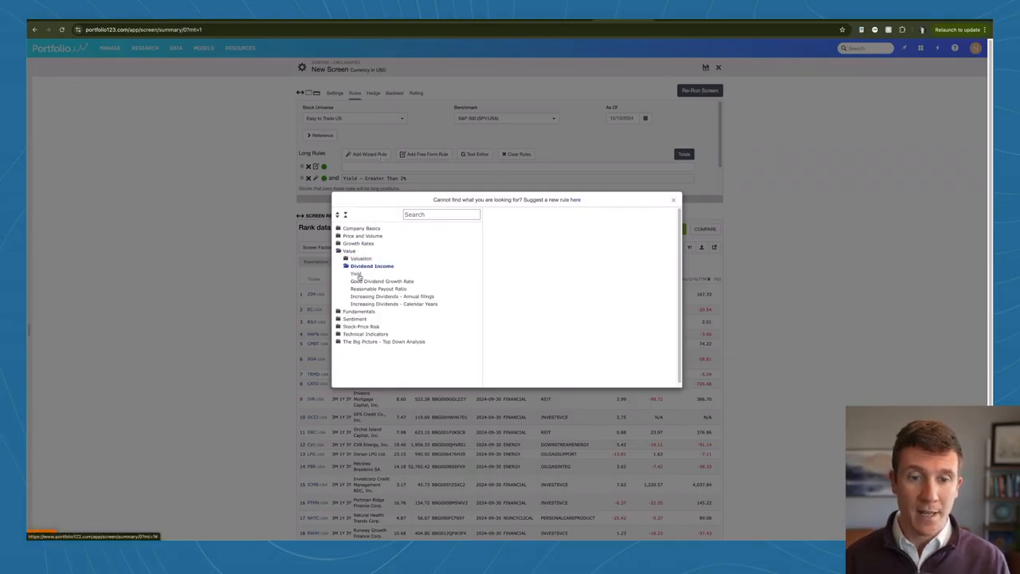
left_click(360, 289)
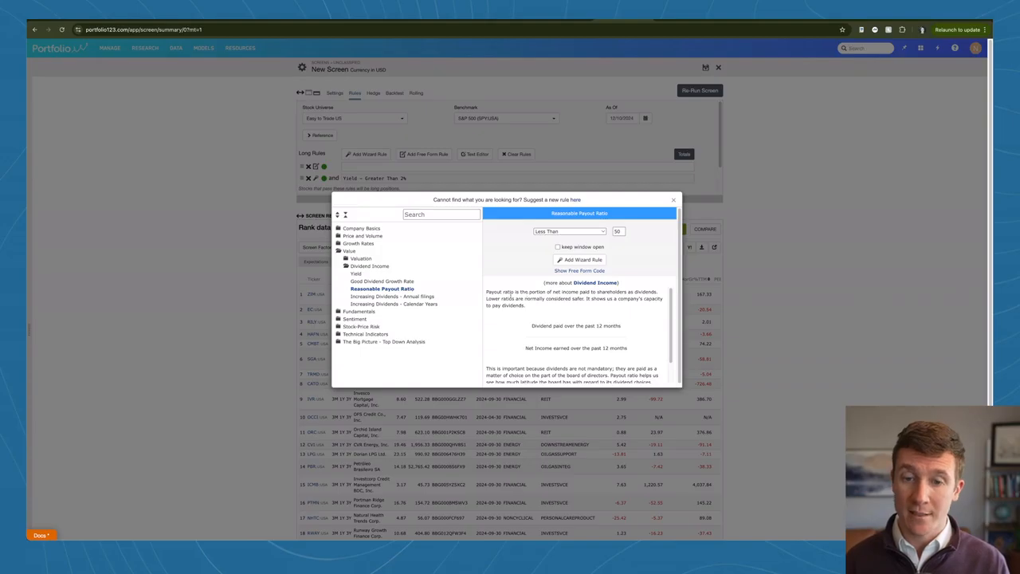
left_click_drag(485, 292, 628, 350)
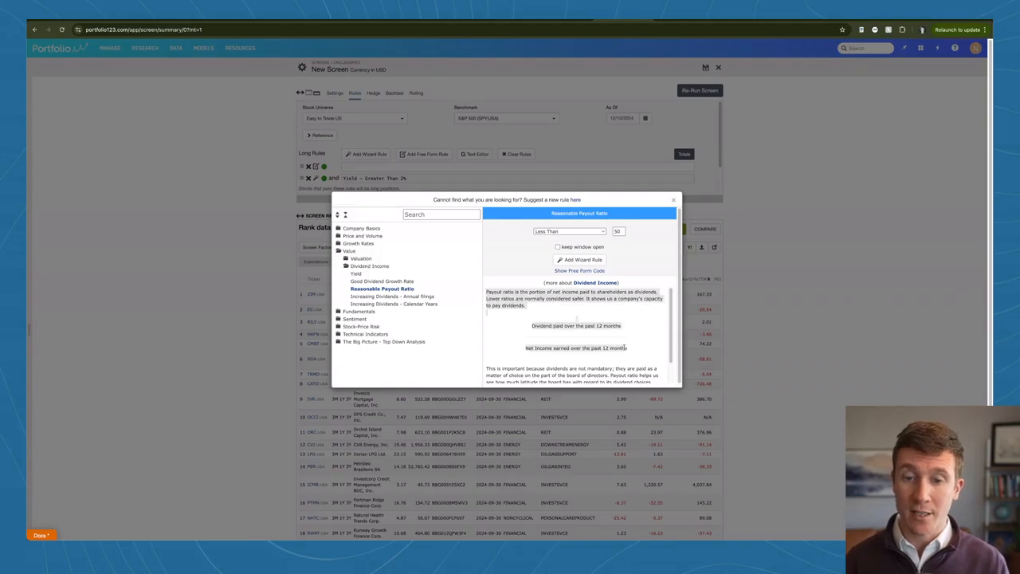
left_click(554, 322)
left_click_drag(532, 326, 622, 327)
left_click_drag(524, 348, 614, 349)
left_click(620, 356)
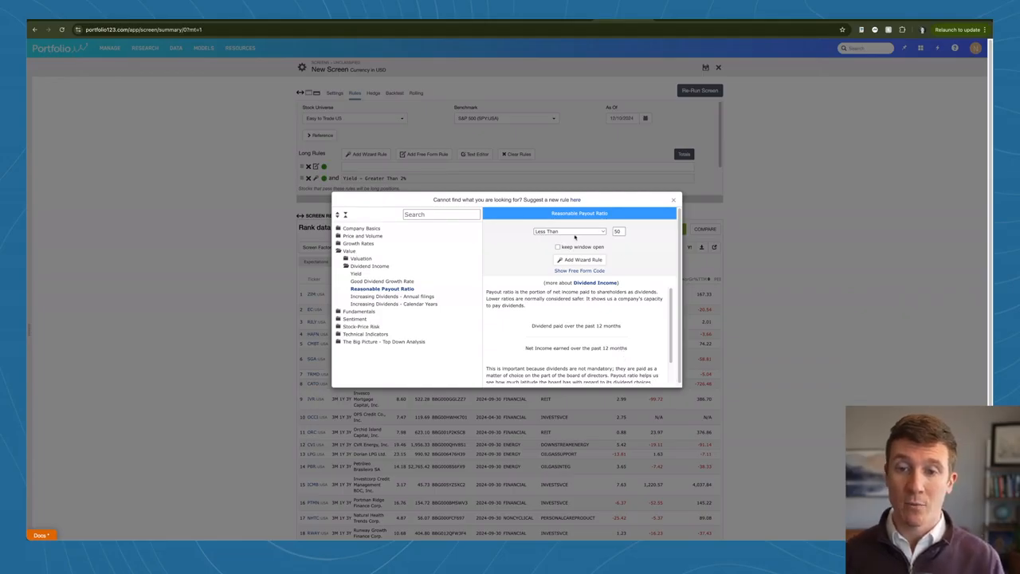
Step: Set the Reasonable Payout Ratio rule to Less Than 80 and add it to the long rules
left_click(616, 231)
type("0")
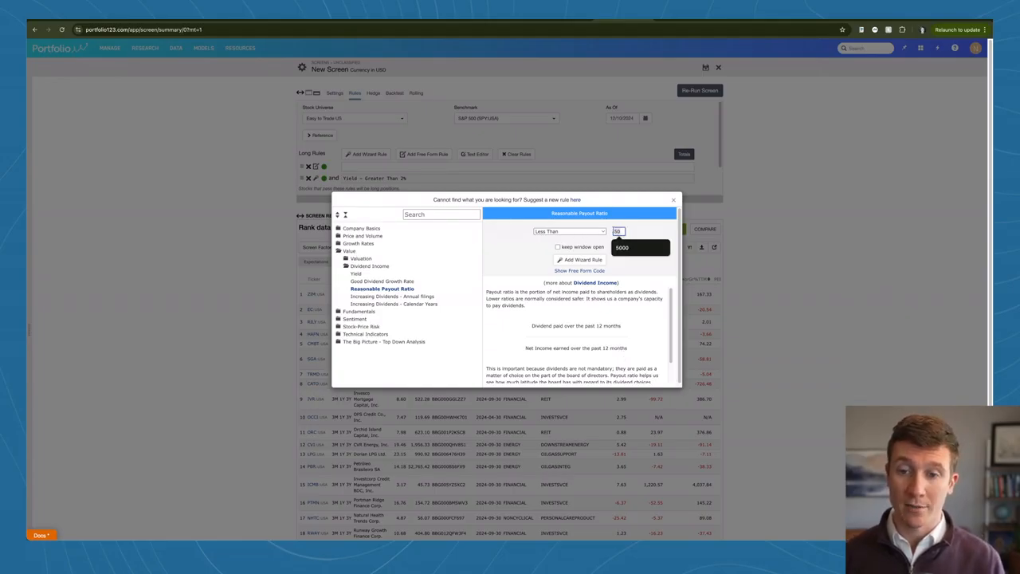
type("80")
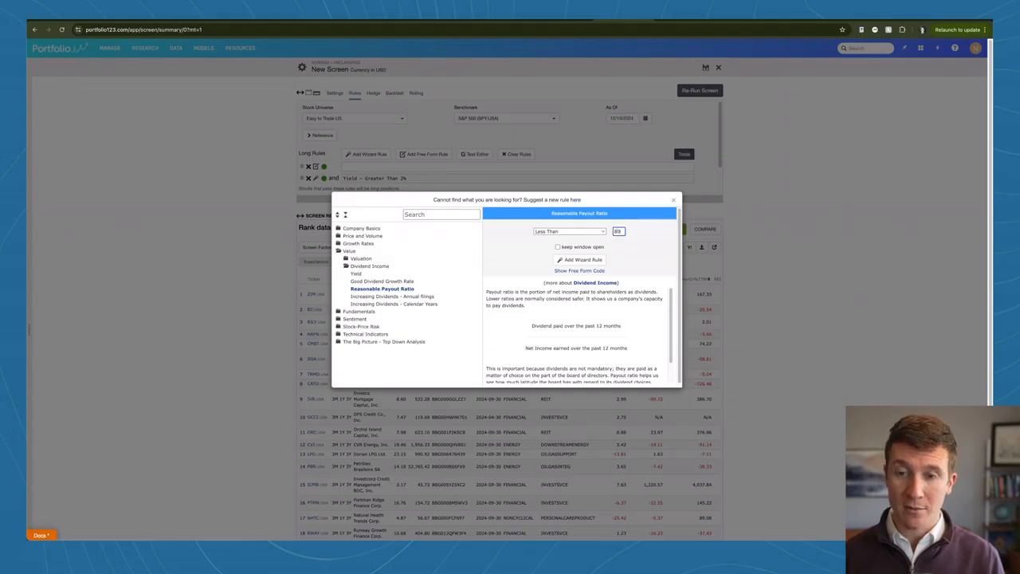
left_click(577, 261)
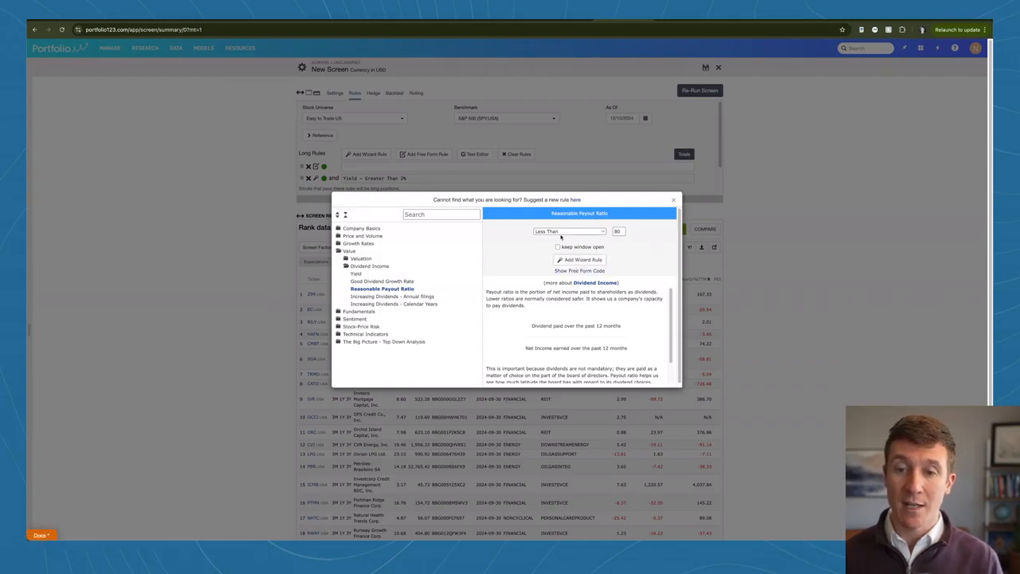
left_click(571, 260)
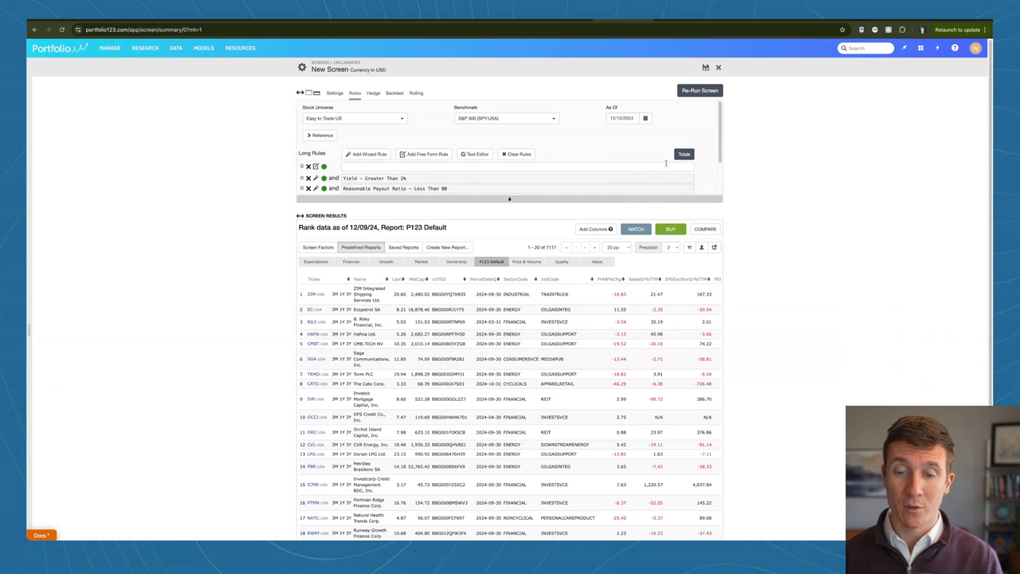
Step: Re-run the screen and sort the results by Yield, highest first, to review the top-yielding stocks
left_click(699, 90)
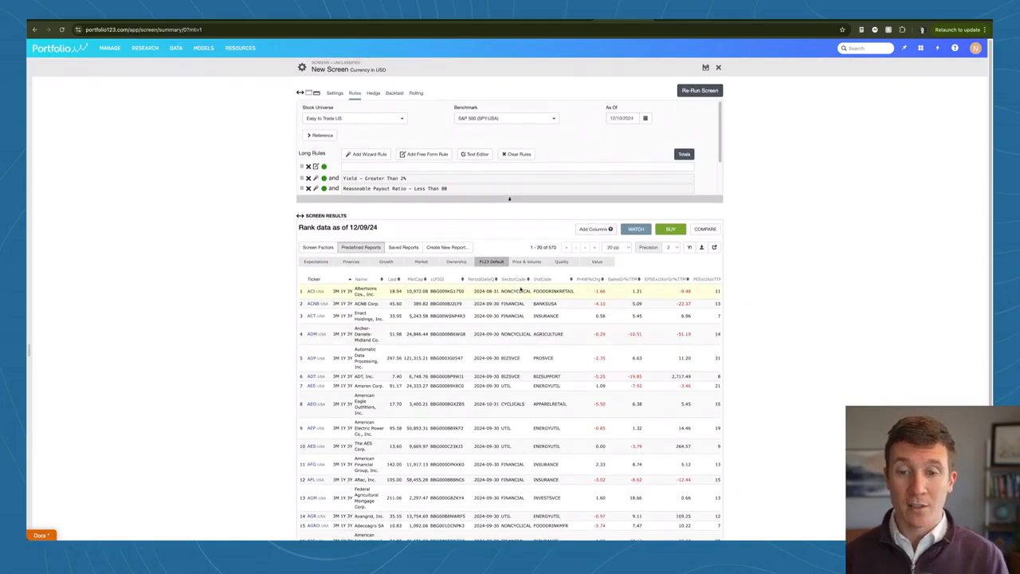
scroll(574, 294, "right", 3)
left_click(711, 279)
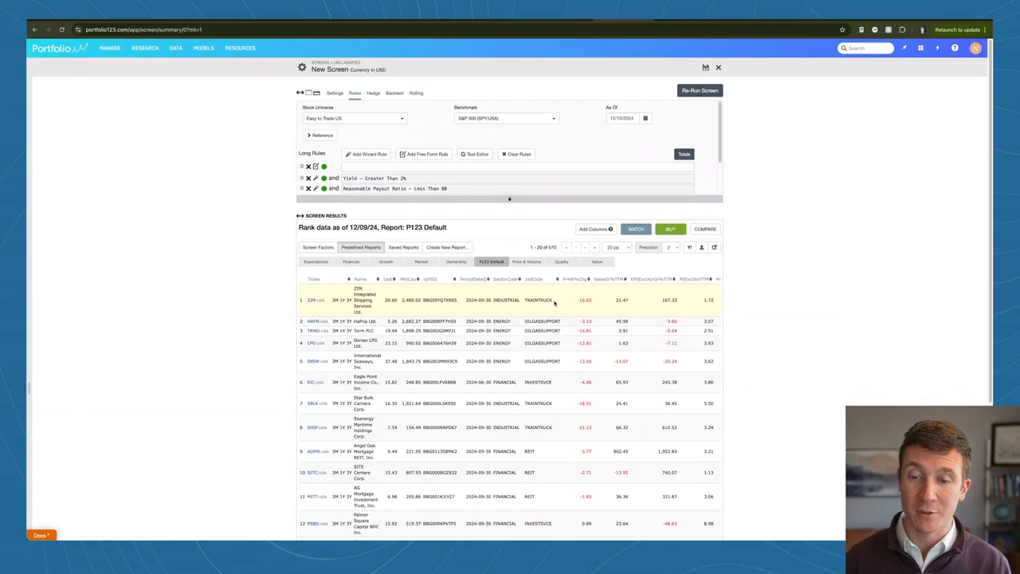
scroll(554, 301, "right", 3)
scroll(553, 300, "left", 3)
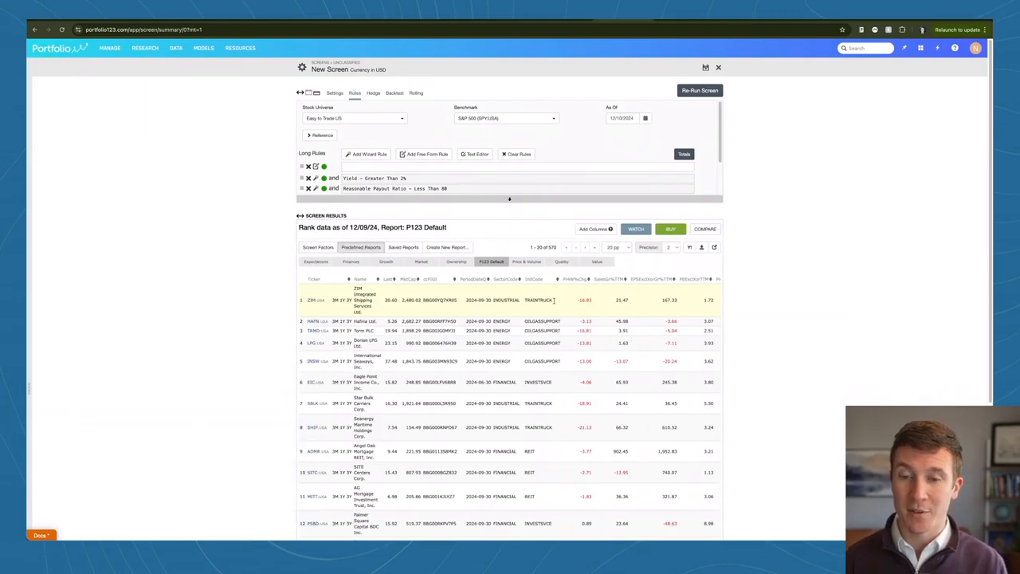
Step: Add the Return on Investment 5 years wizard rule from Fundamentals' Returns on Capital group, set to Best in the Sector, highest 50%, and re-run the screen
left_click(366, 154)
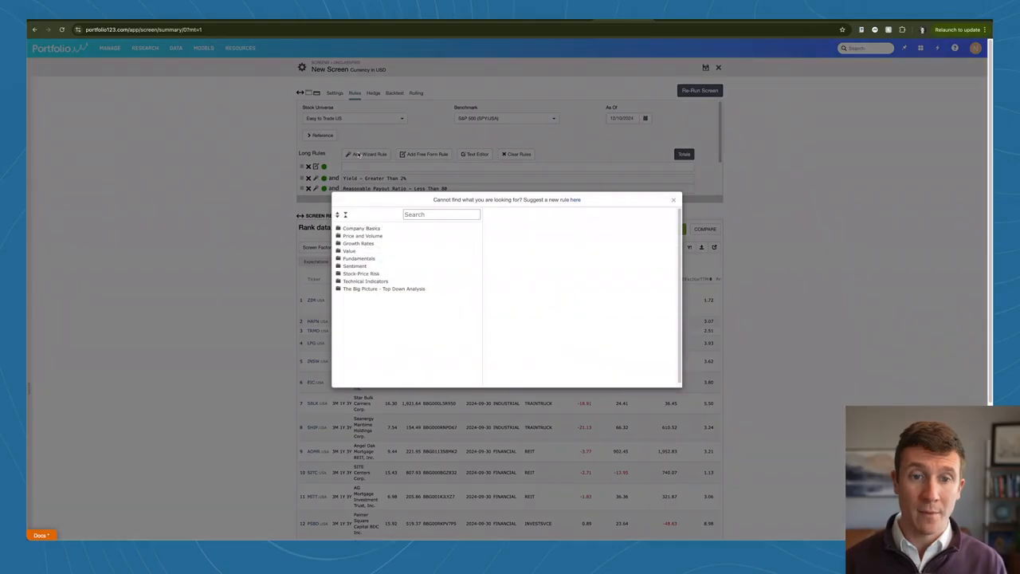
left_click(338, 260)
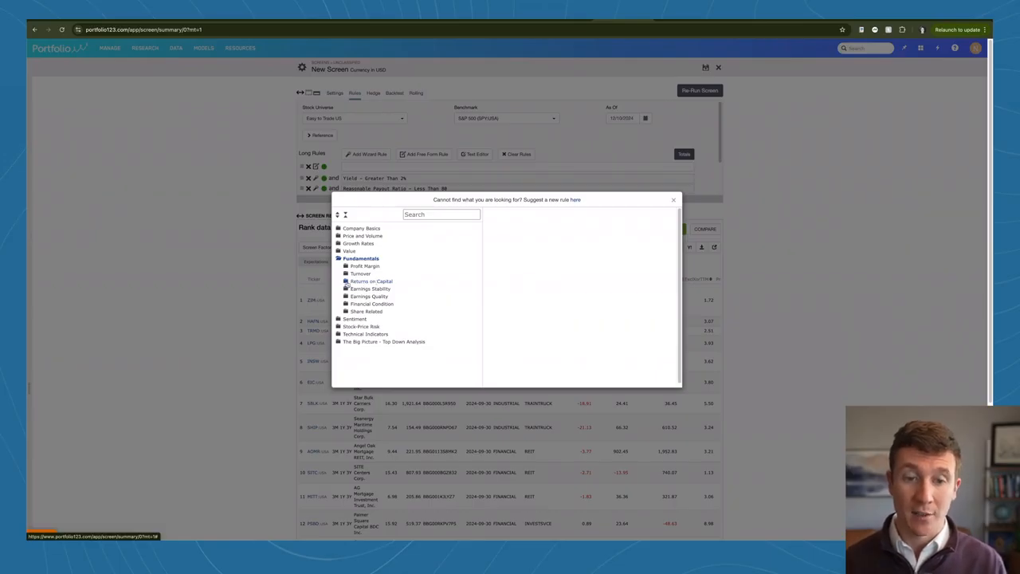
left_click(347, 284)
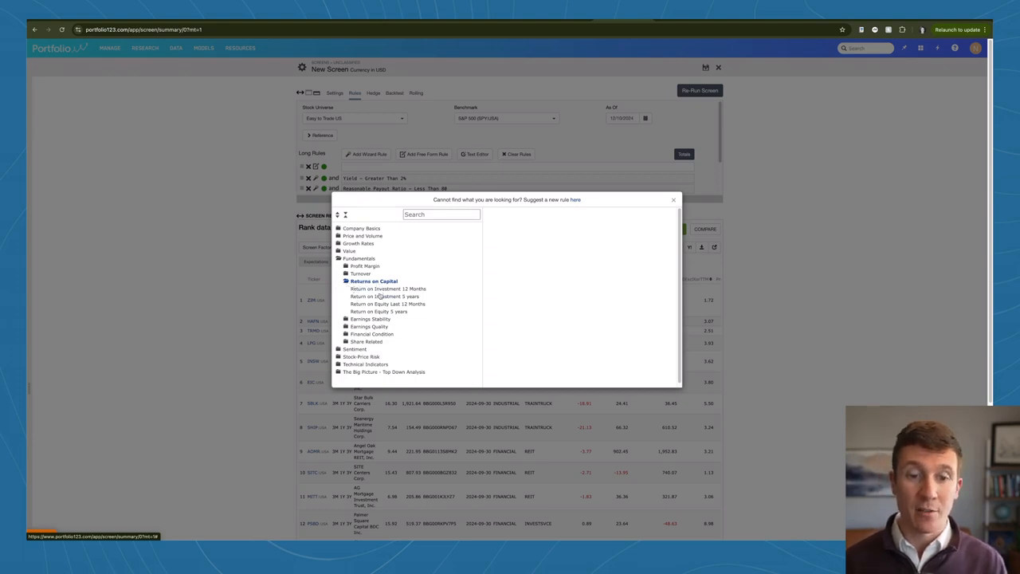
left_click(383, 297)
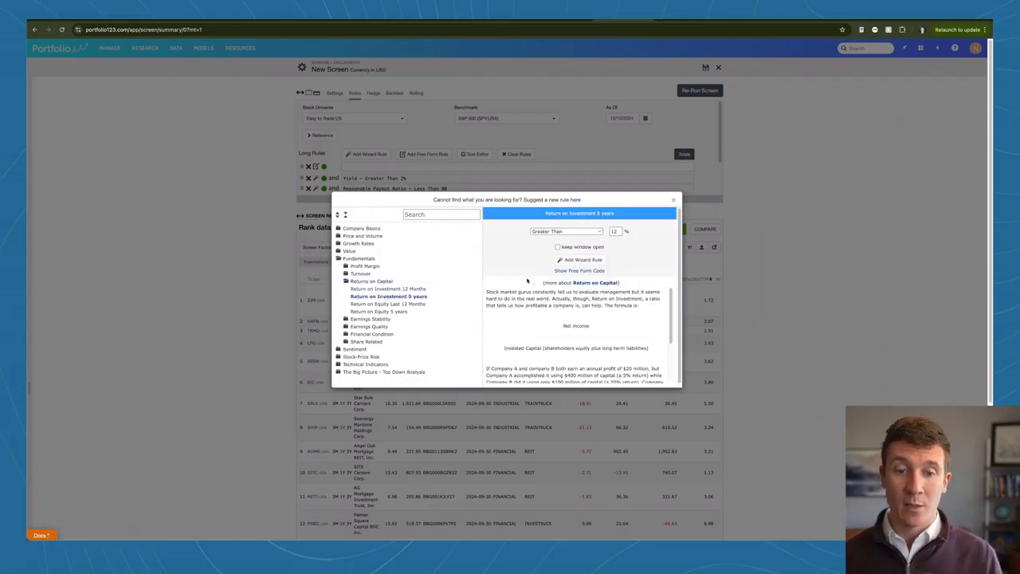
left_click(566, 232)
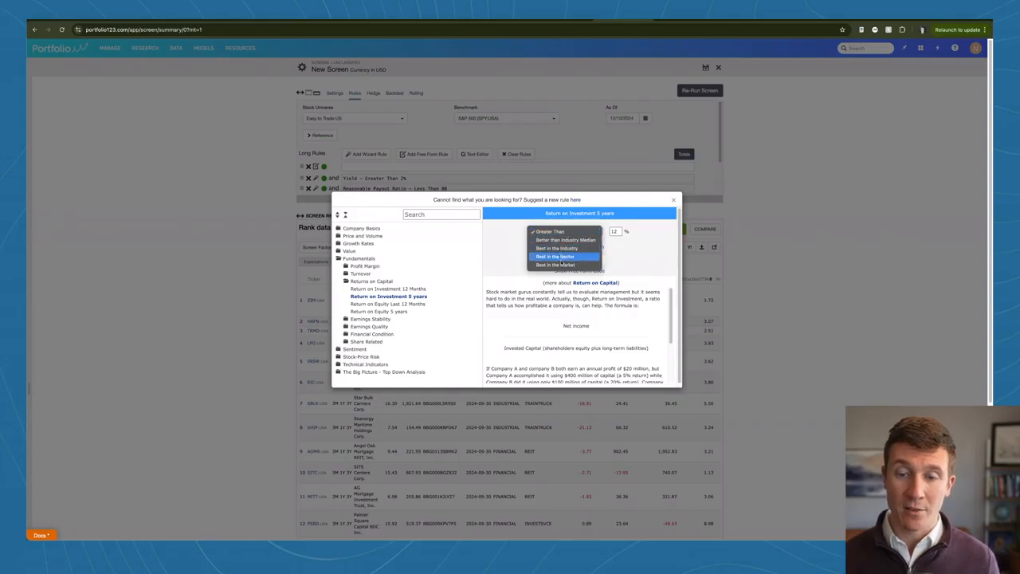
left_click(561, 257)
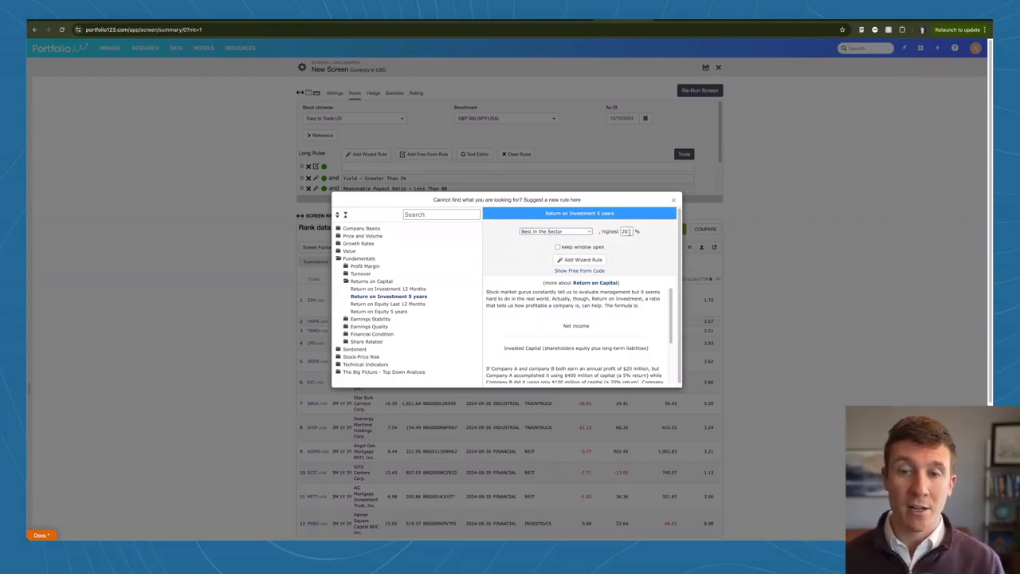
double_click(626, 231)
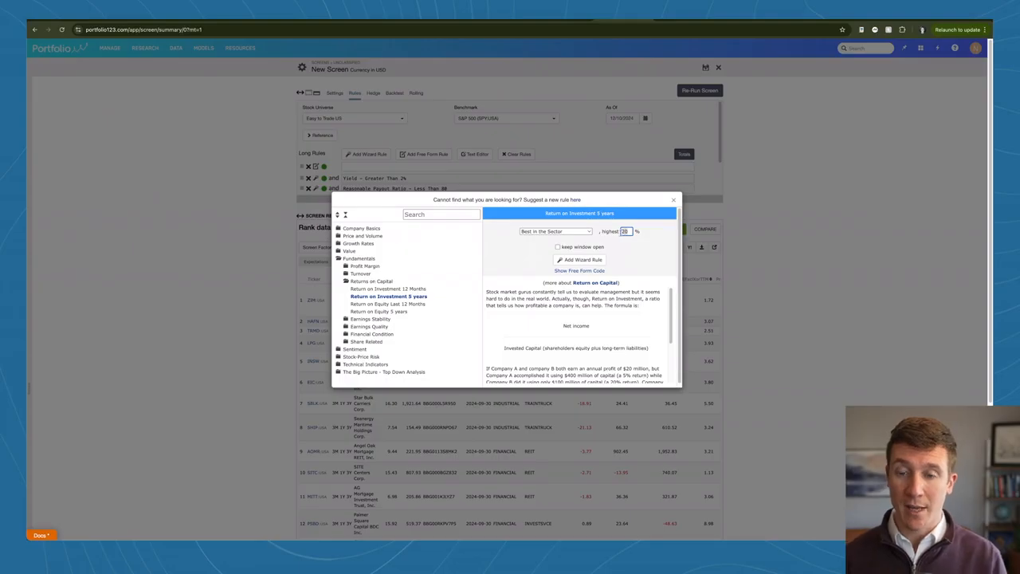
type("5")
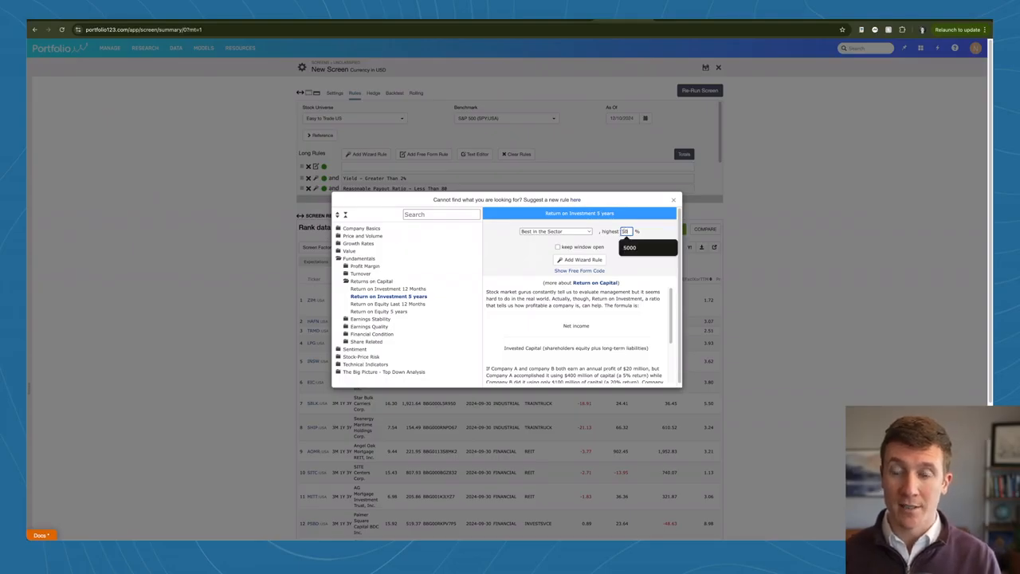
left_click(636, 275)
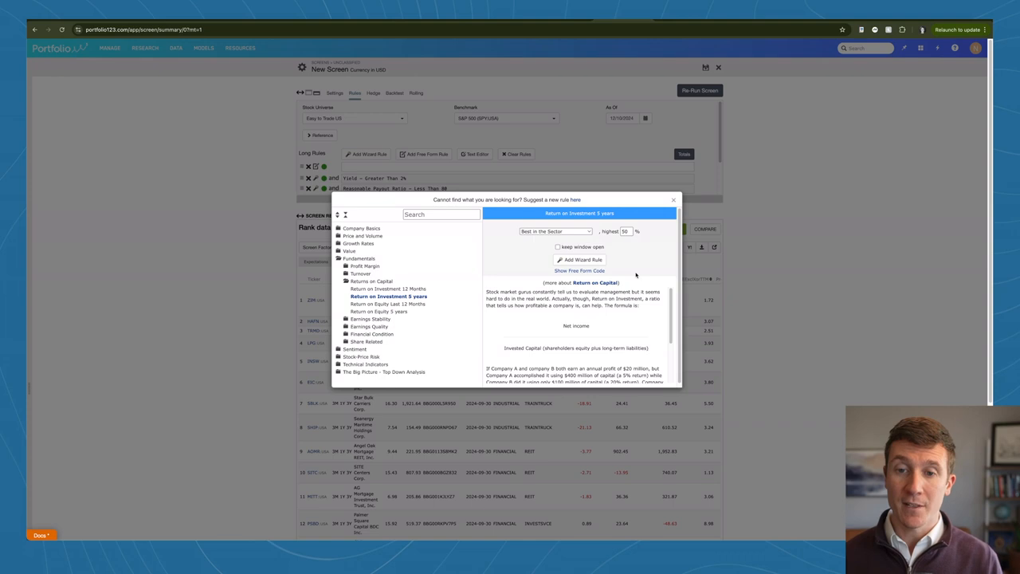
left_click(570, 261)
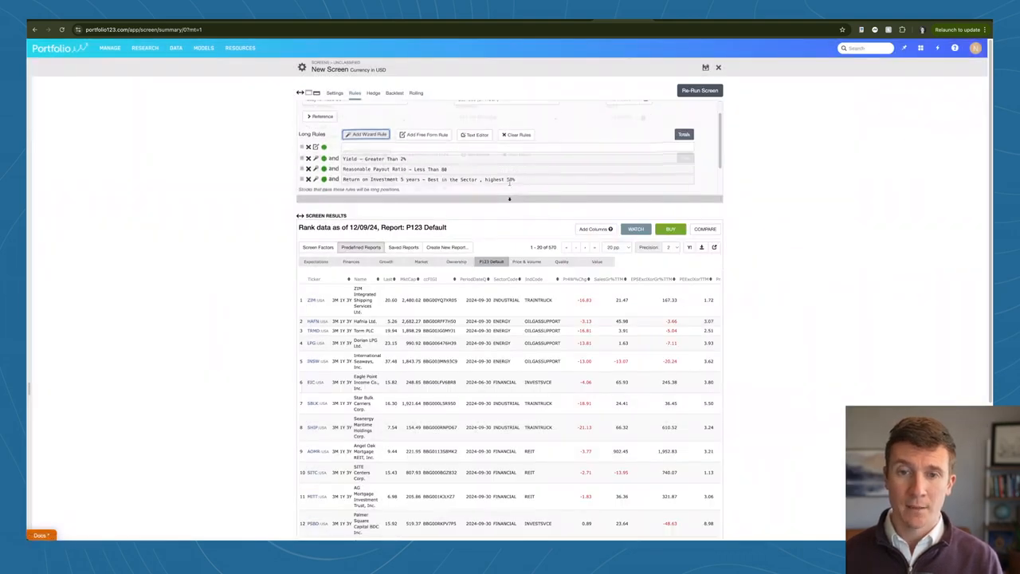
left_click(700, 91)
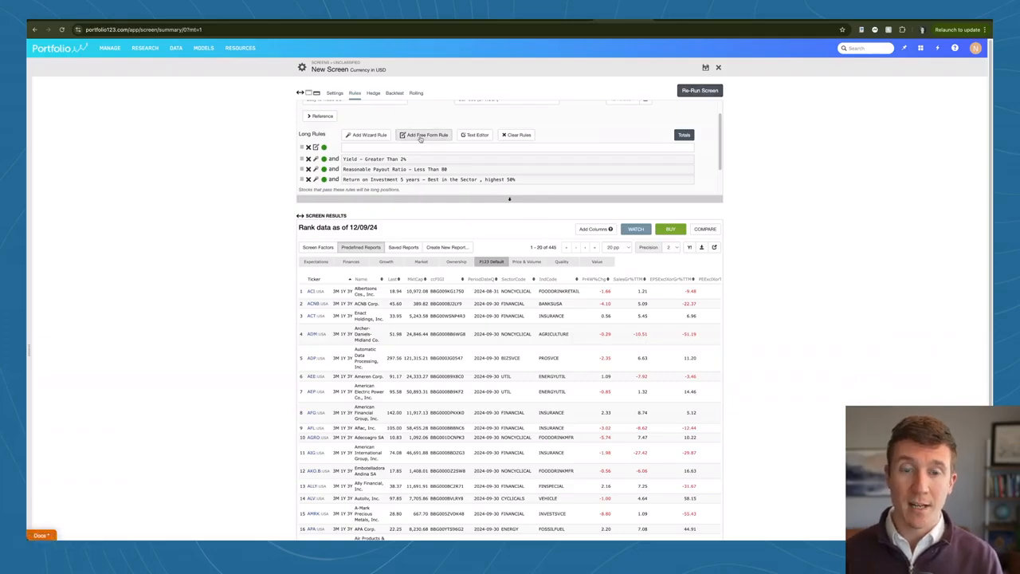
Step: Search the wizard rules for "return on invest", add Return on Investment 5 years as Best in the Market, highest 50%, and re-run the screen
left_click(367, 134)
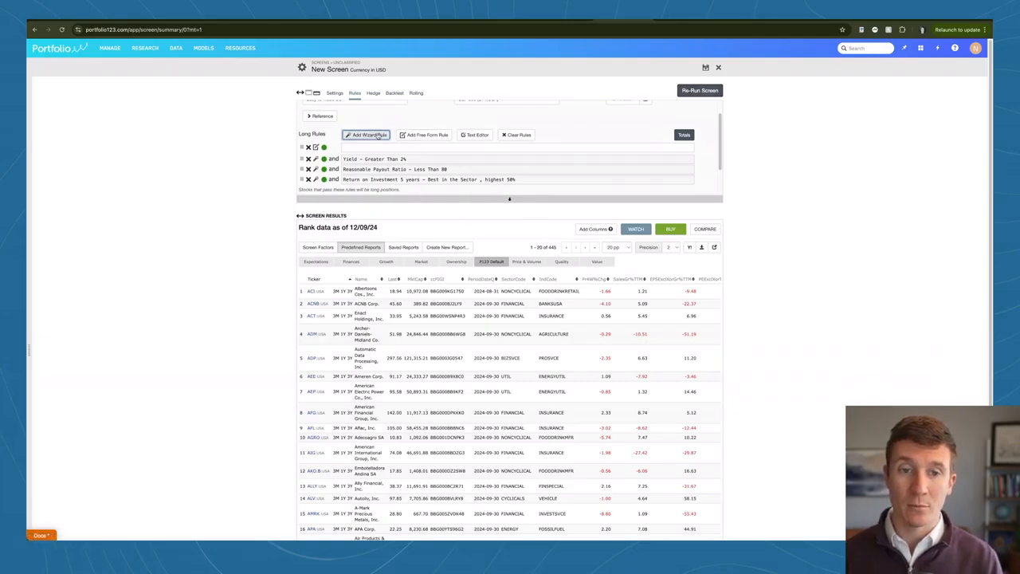
left_click(414, 214)
type("return on ")
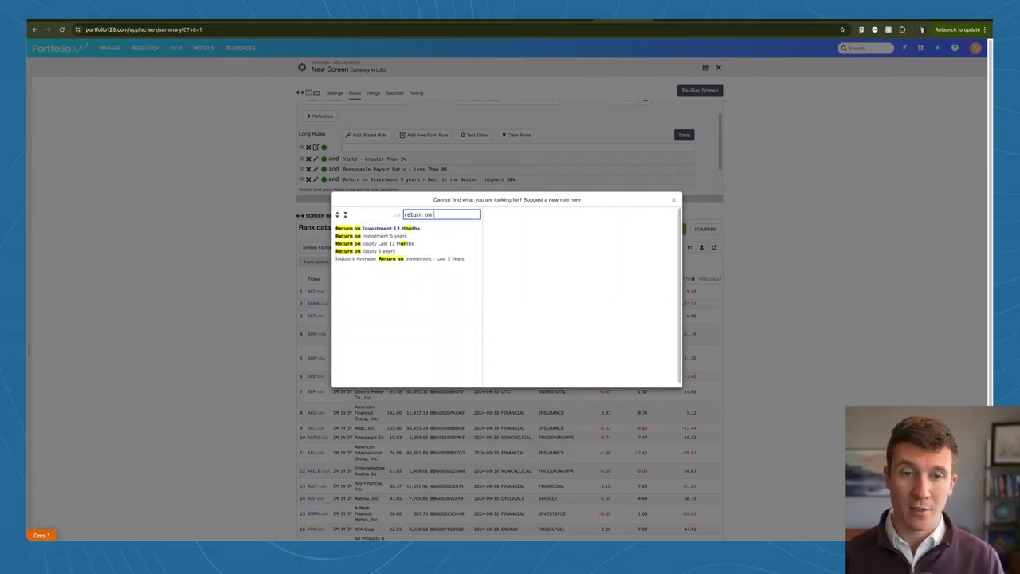
type("invest")
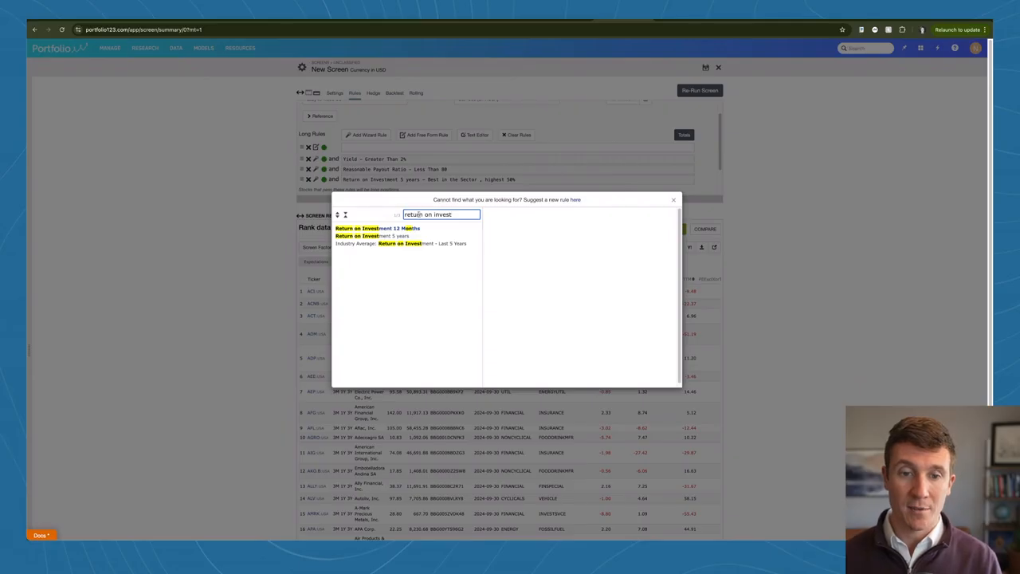
left_click(379, 236)
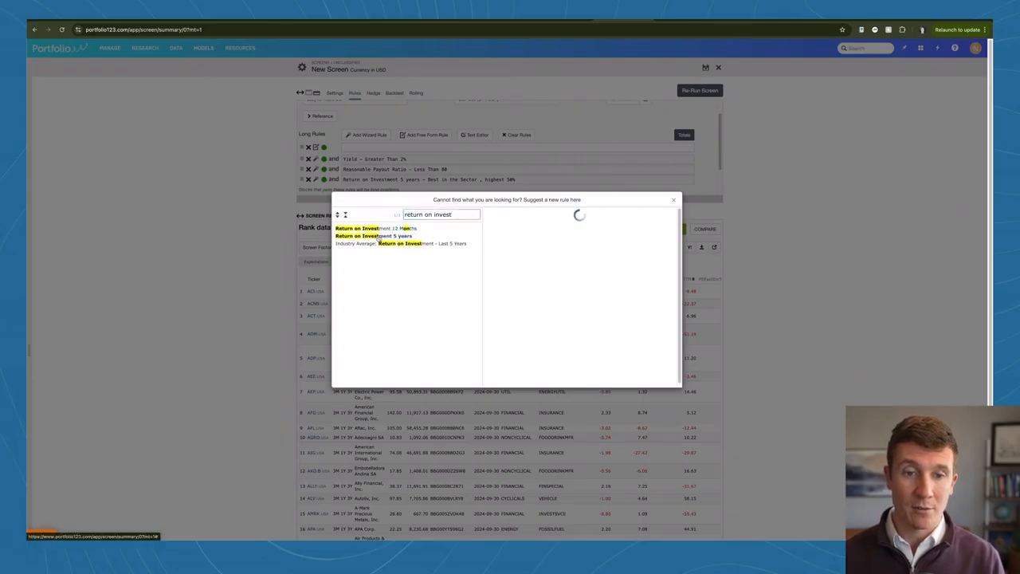
left_click(575, 233)
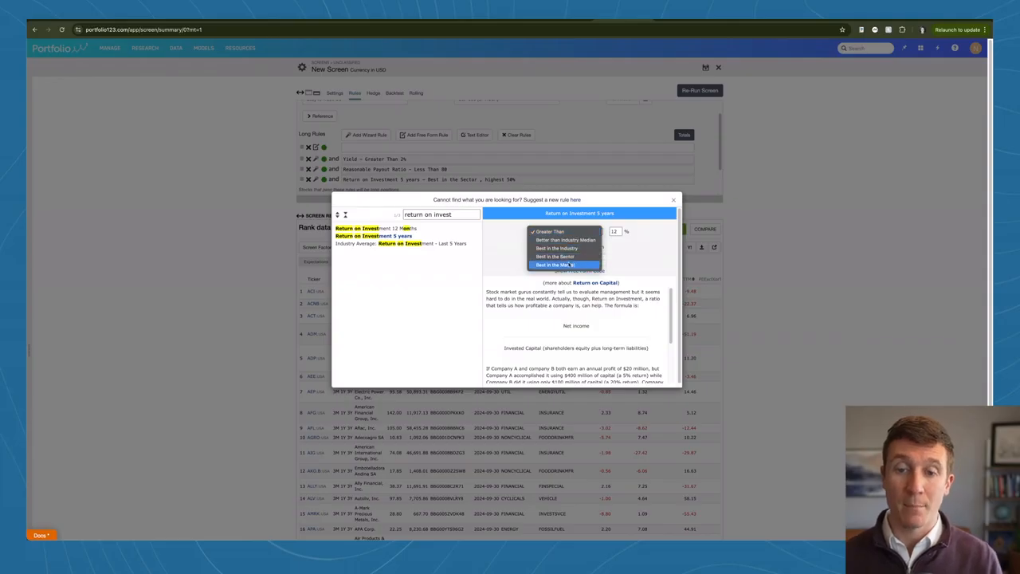
left_click(566, 265)
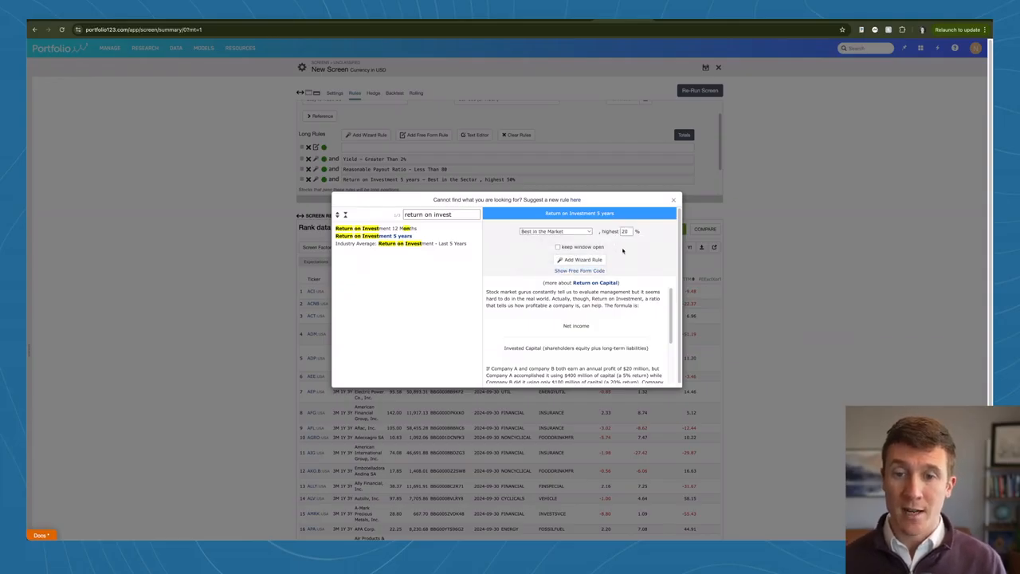
left_click(623, 231)
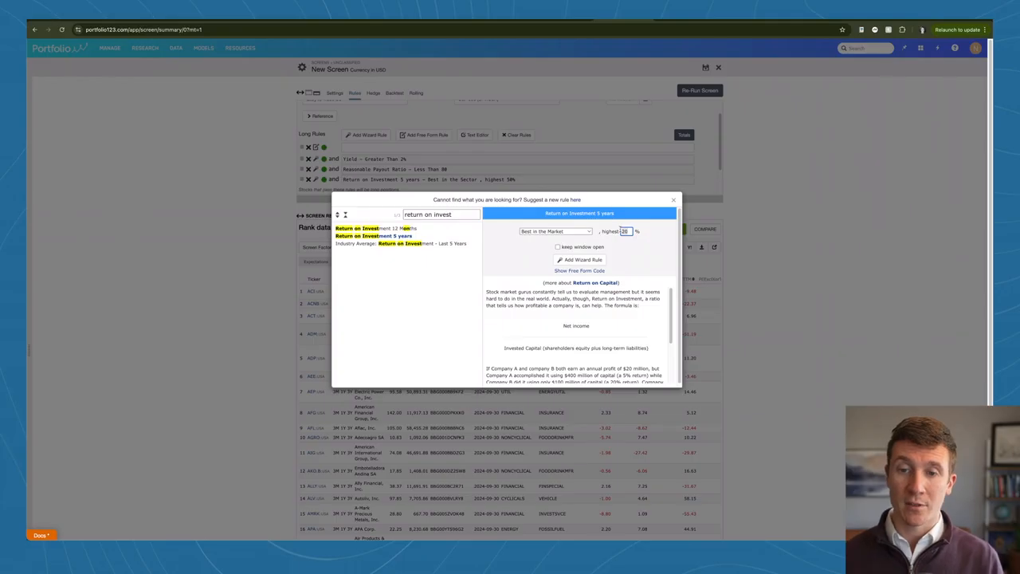
type("5")
left_click(614, 244)
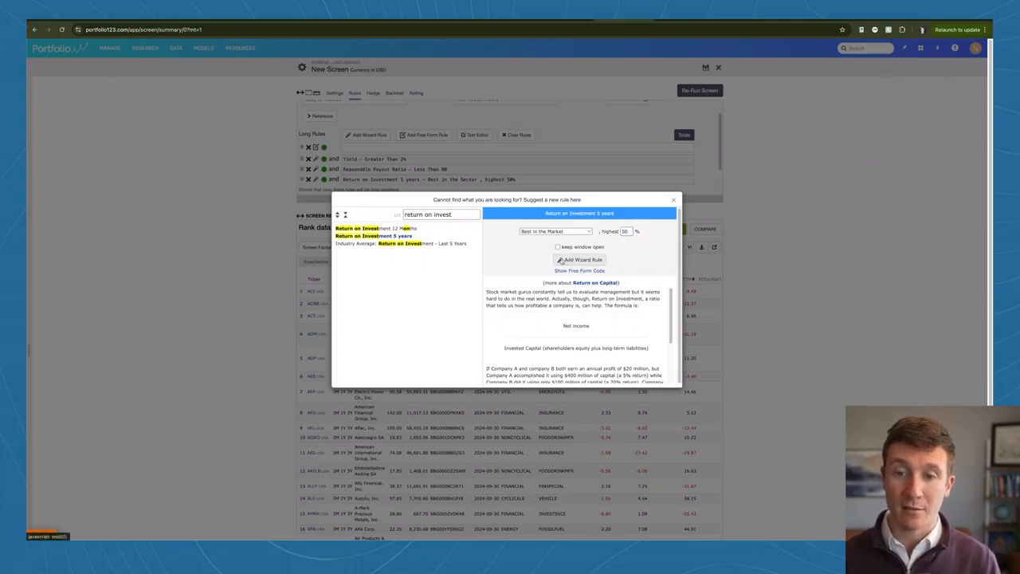
left_click(577, 261)
left_click(692, 90)
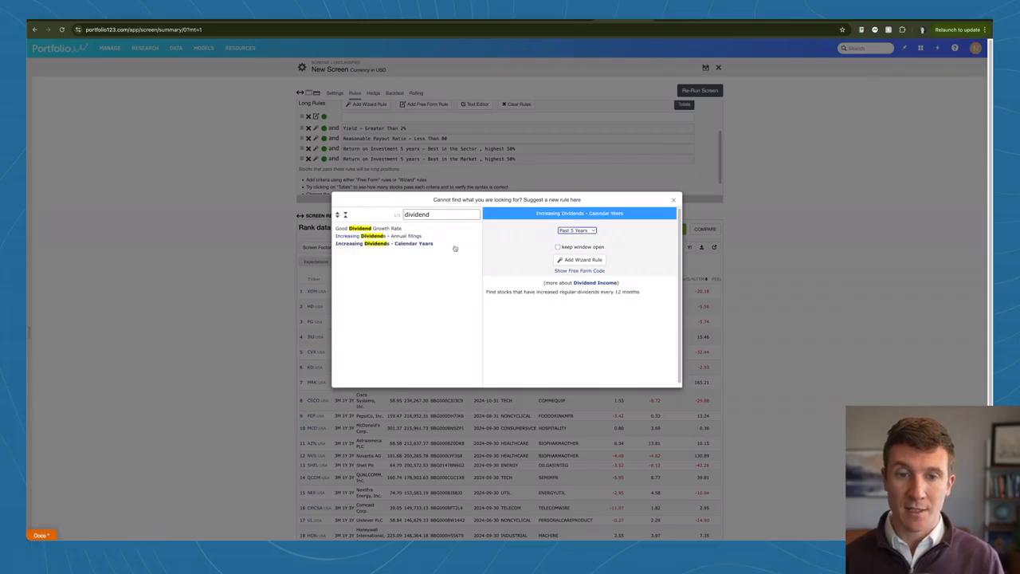
Step: Add the Increasing Dividends - Calendar Years wizard rule set to Past 10 Years and re-run the screen
left_click(575, 230)
left_click(578, 238)
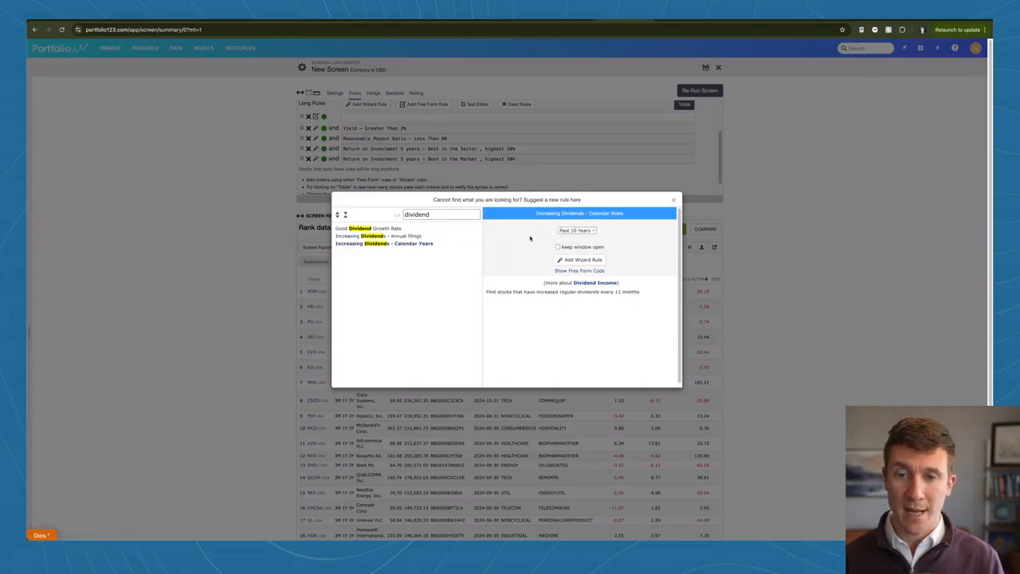
left_click(581, 260)
left_click(699, 90)
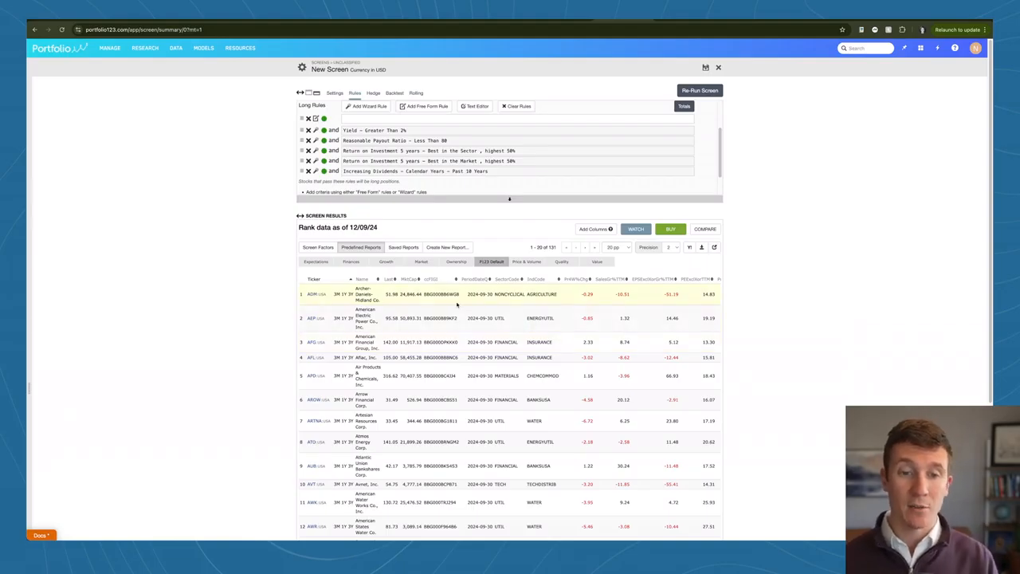
Step: Sort the screen results by Yield, highest first, and review the leading companies and their valuation columns
scroll(437, 305, "right", 2)
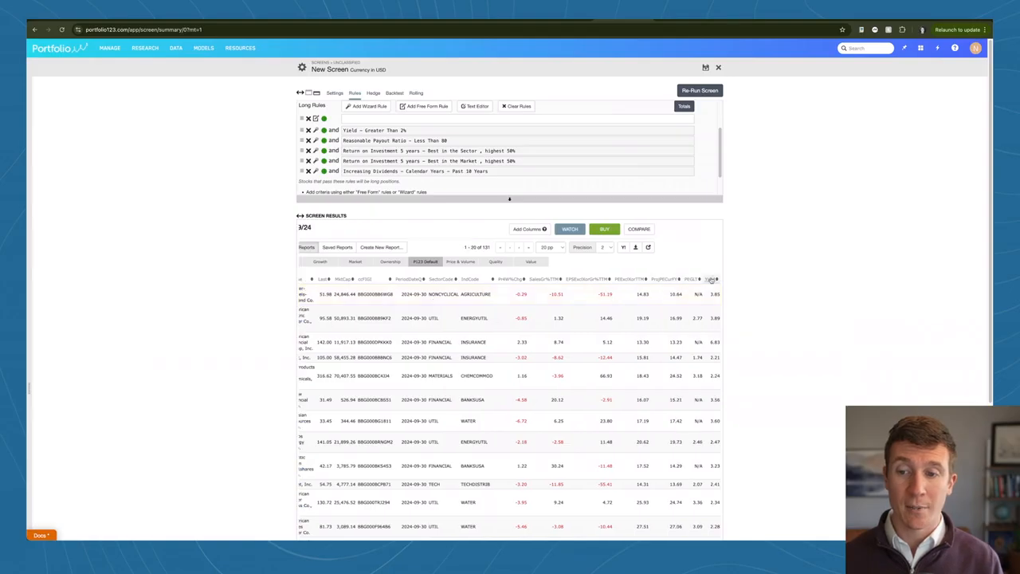
left_click(710, 278)
scroll(621, 329, "right", 1)
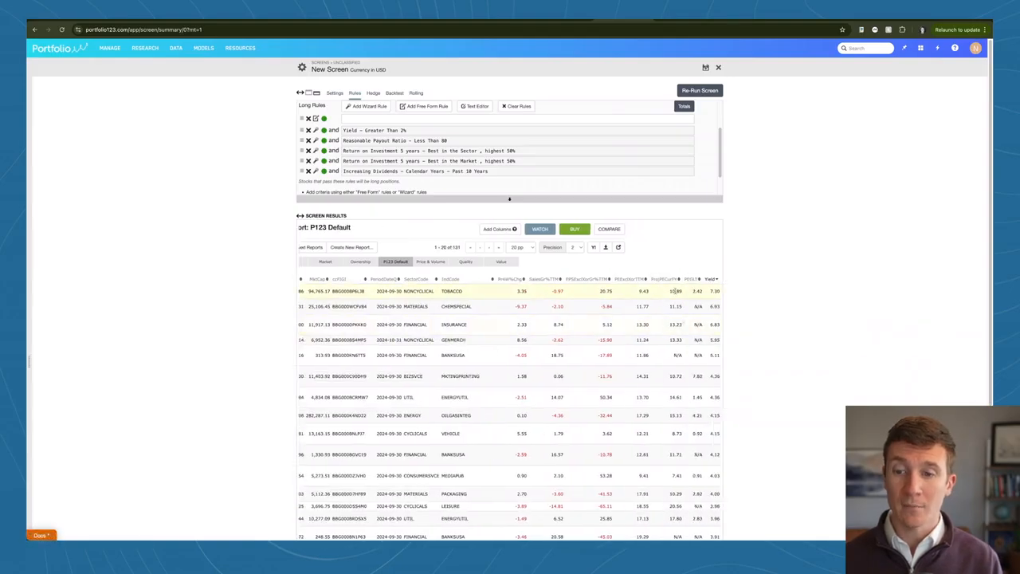
scroll(622, 300, "left", 5)
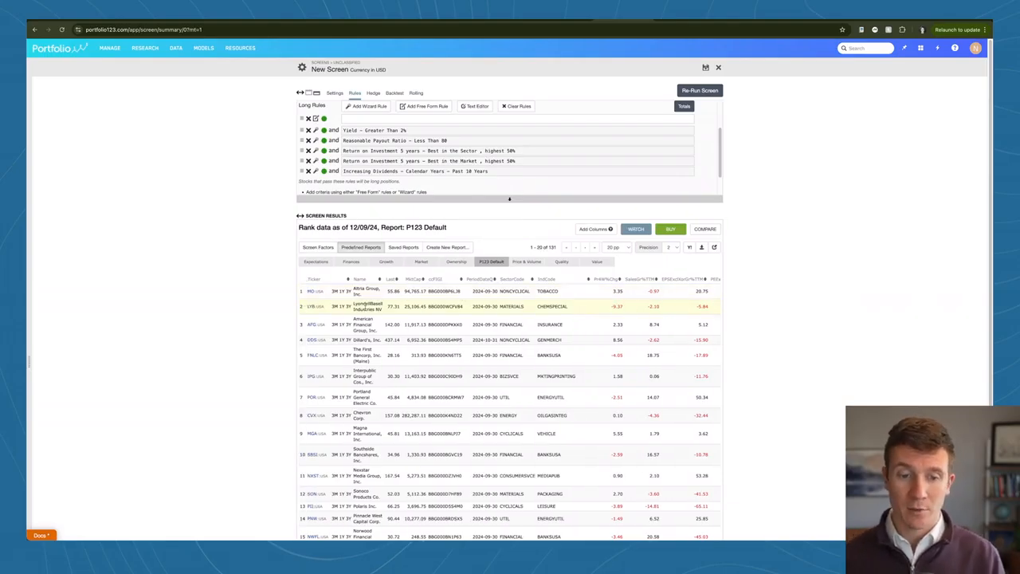
Step: Sort the results by market cap, largest first, and by projected current-year P/E in ascending order to compare the companies
left_click(412, 279)
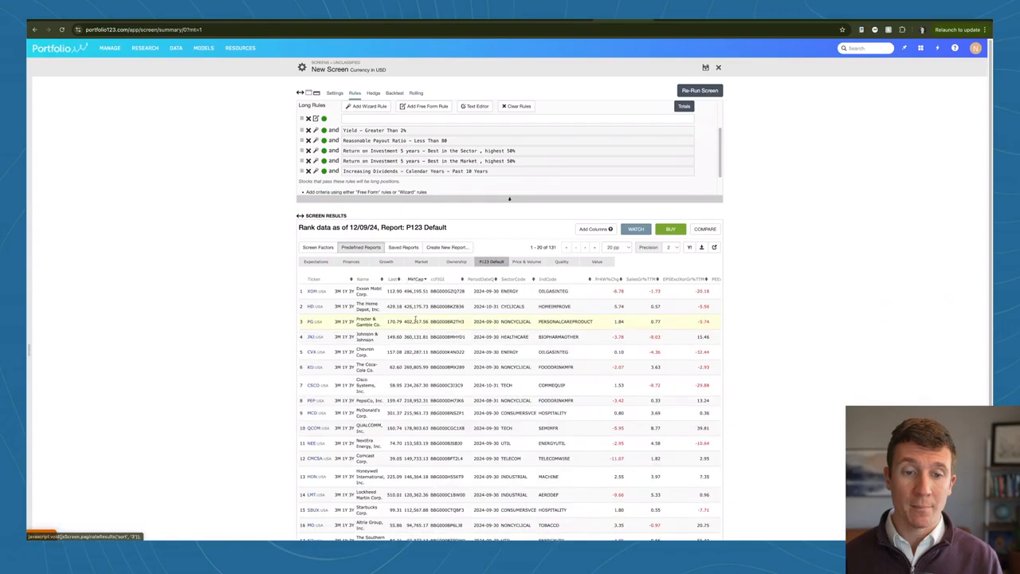
scroll(661, 281, "right", 3)
left_click(661, 281)
left_click(662, 280)
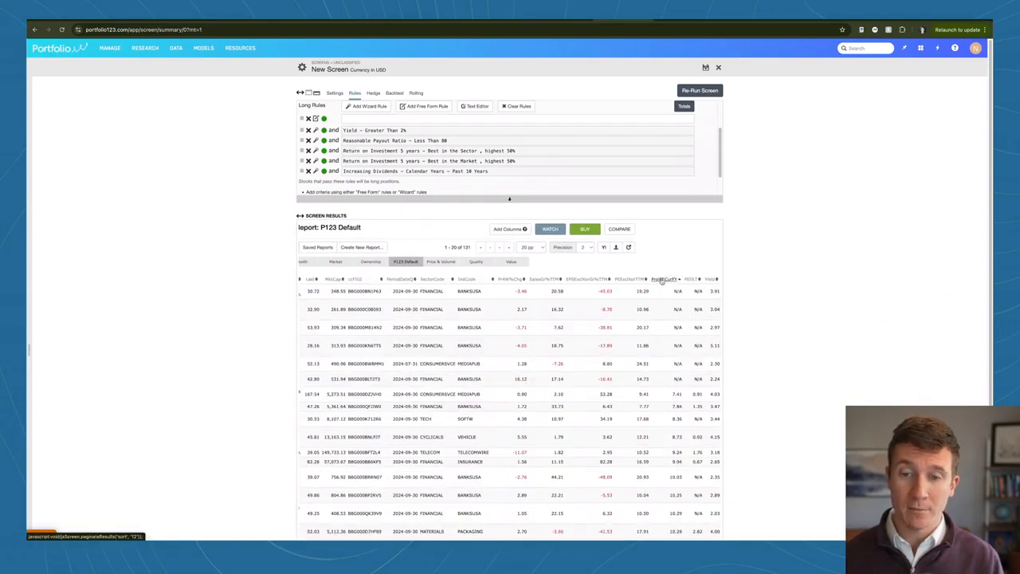
scroll(662, 281, "left", 3)
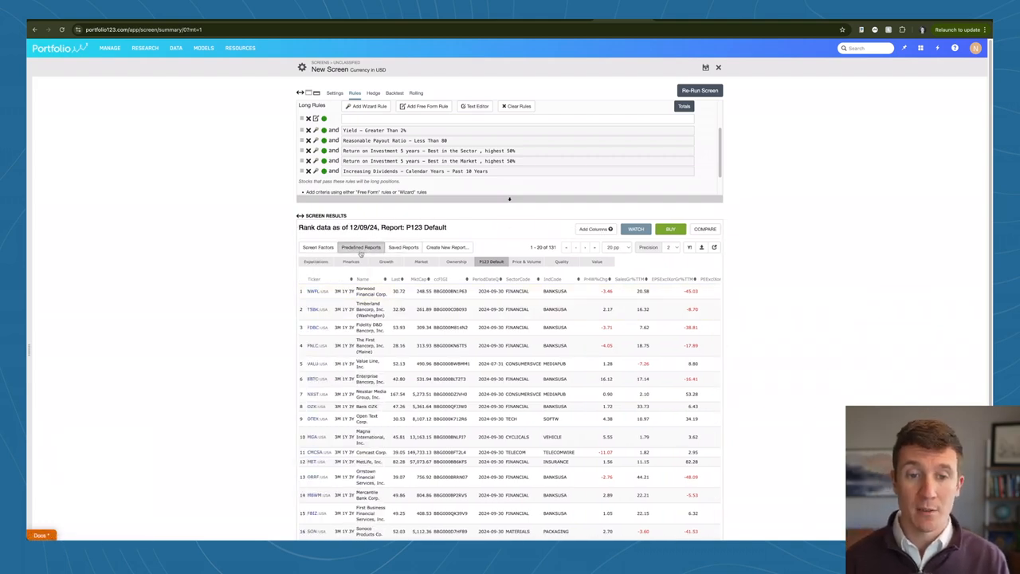
Step: Show all results per page in the Screen Factors report and download them as a CSV file
left_click(325, 252)
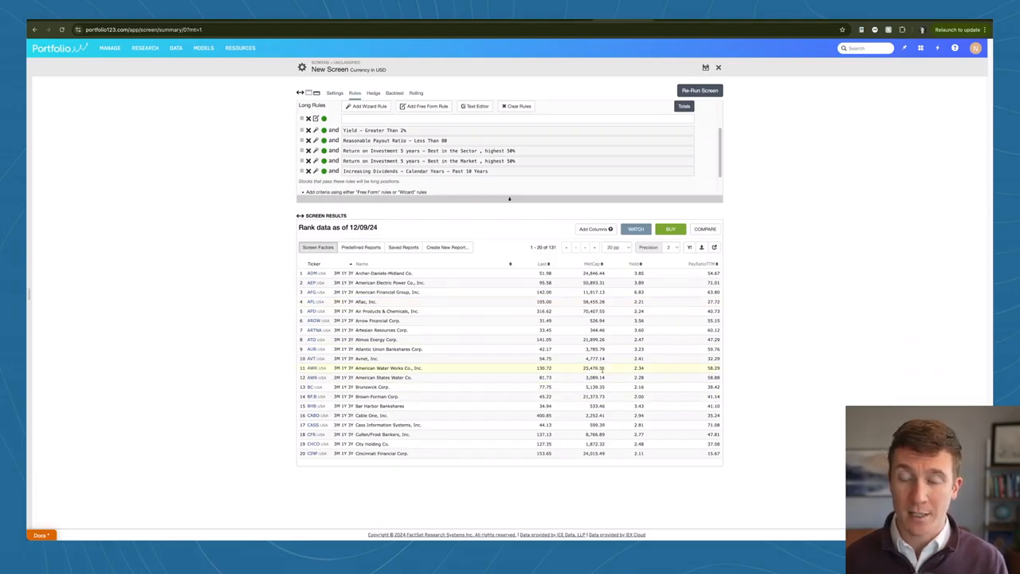
left_click(612, 248)
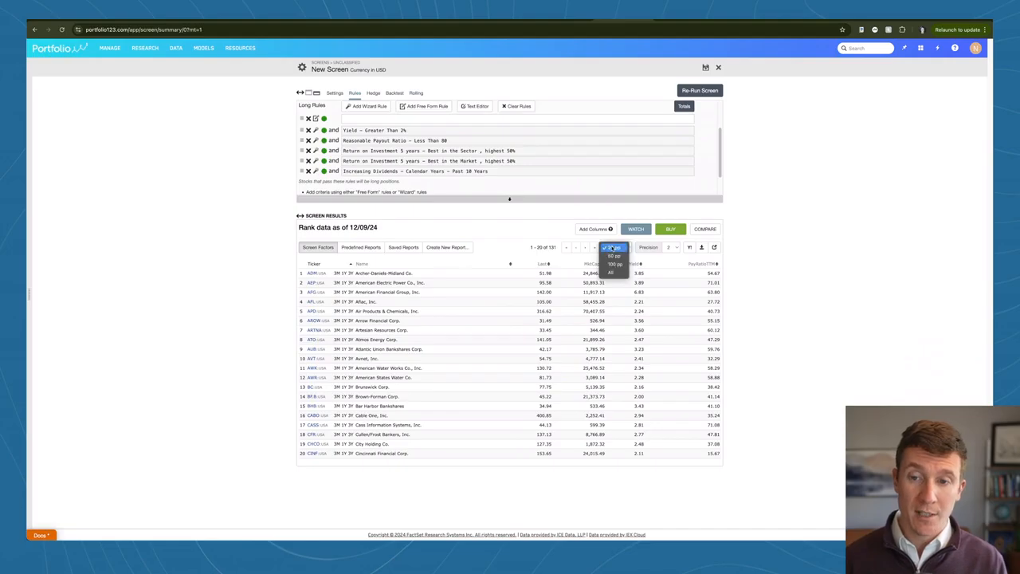
left_click(610, 272)
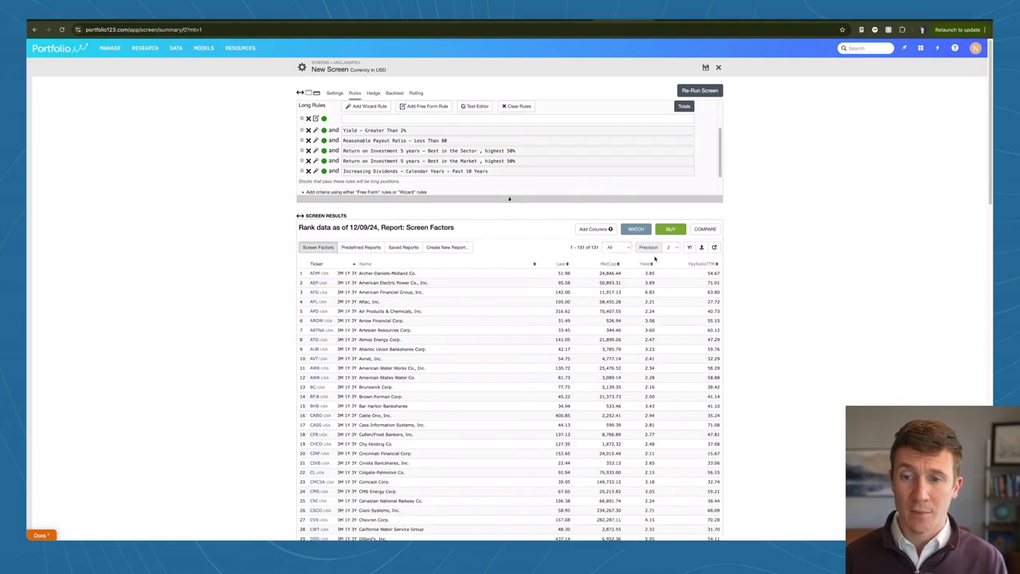
left_click(702, 248)
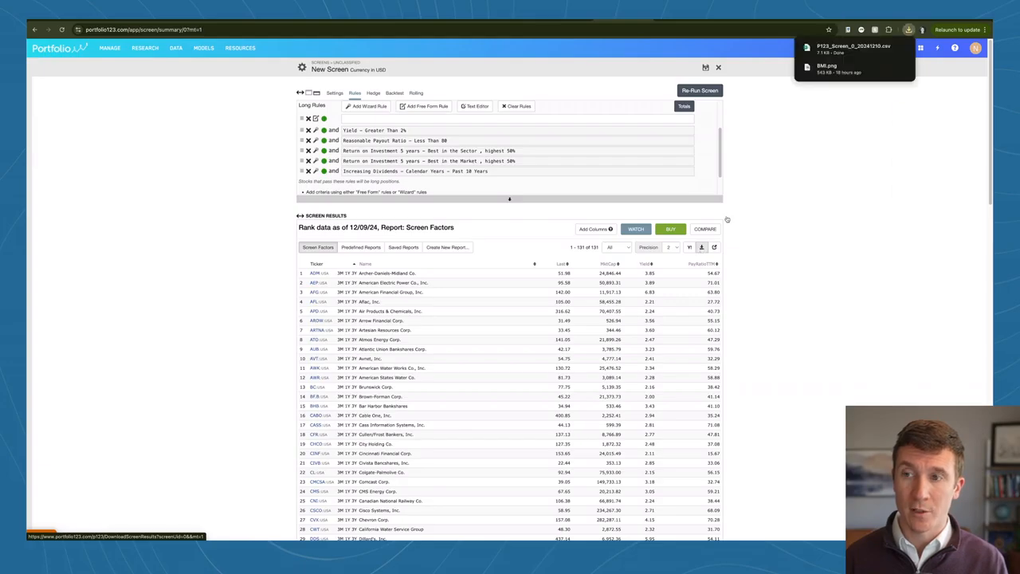